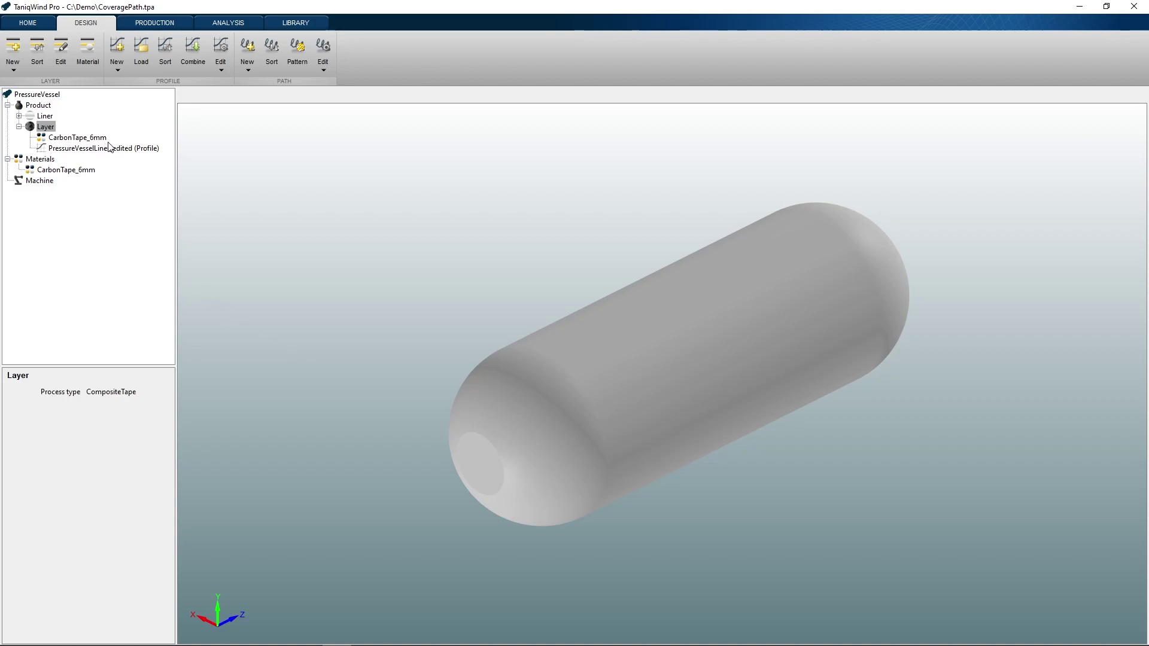
Step: Create a new coverage path named Helical from the Path > New list
left_click(246, 67)
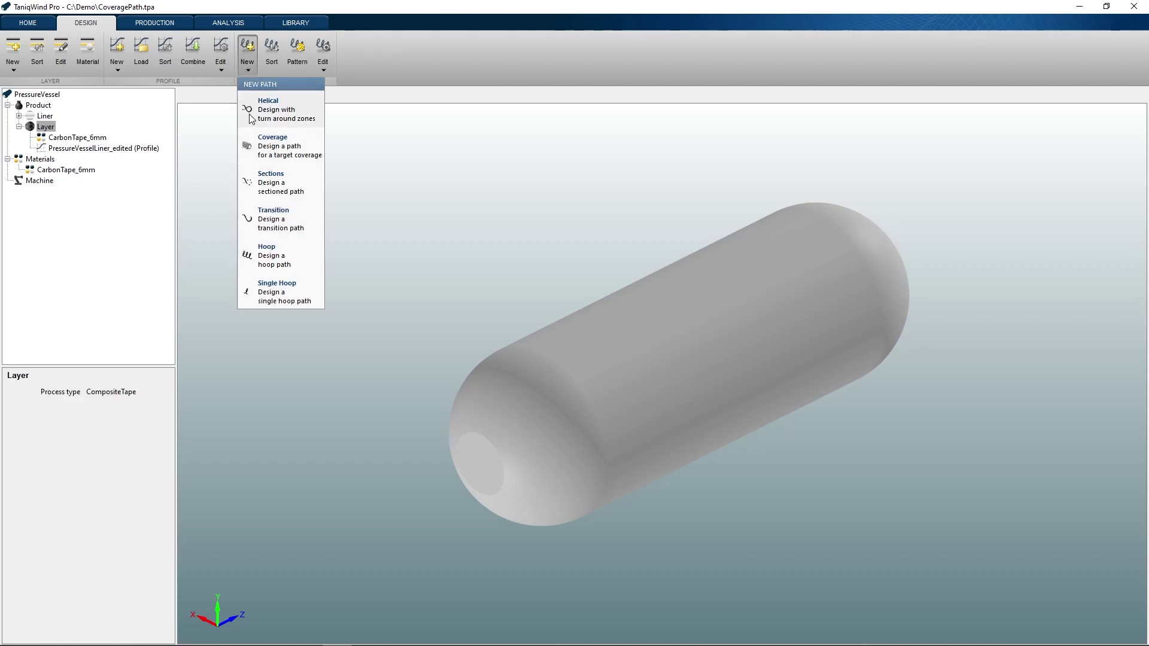
left_click(268, 149)
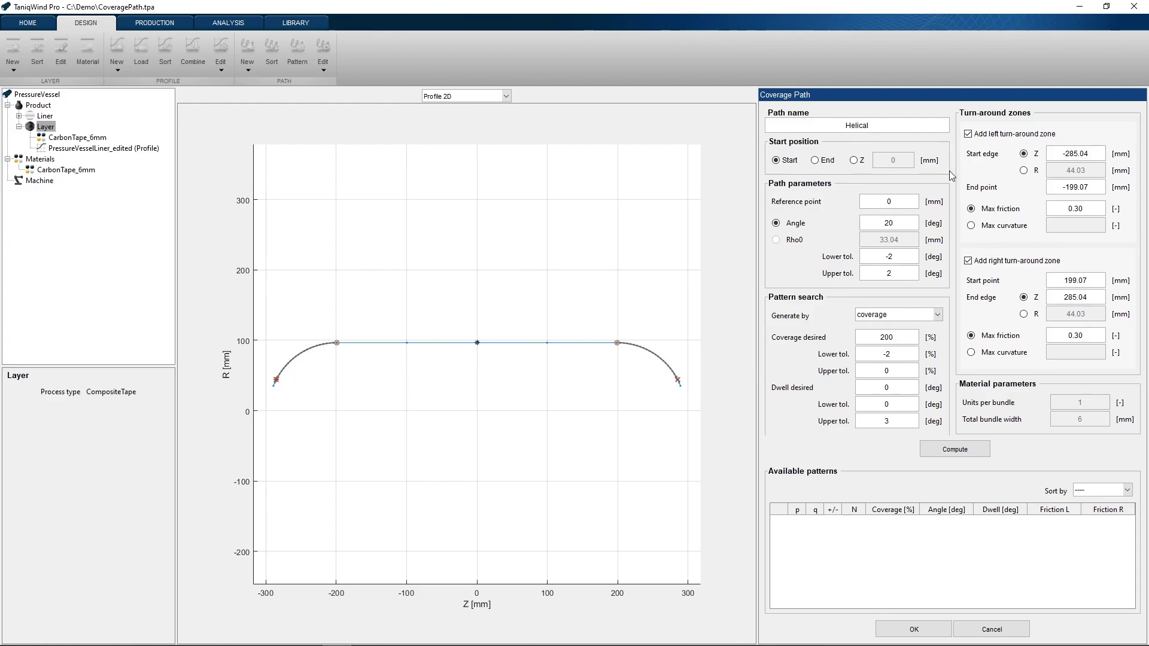
Step: Uncheck the left and right turn-around zone options for the Helical path
left_click(968, 134)
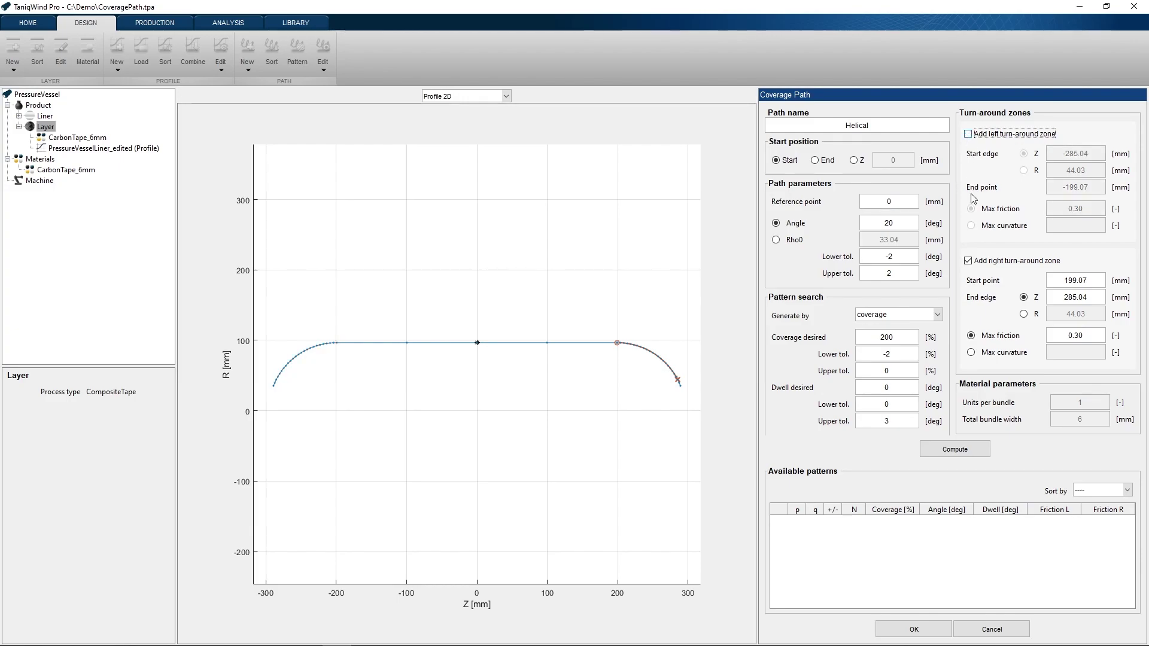
left_click(969, 261)
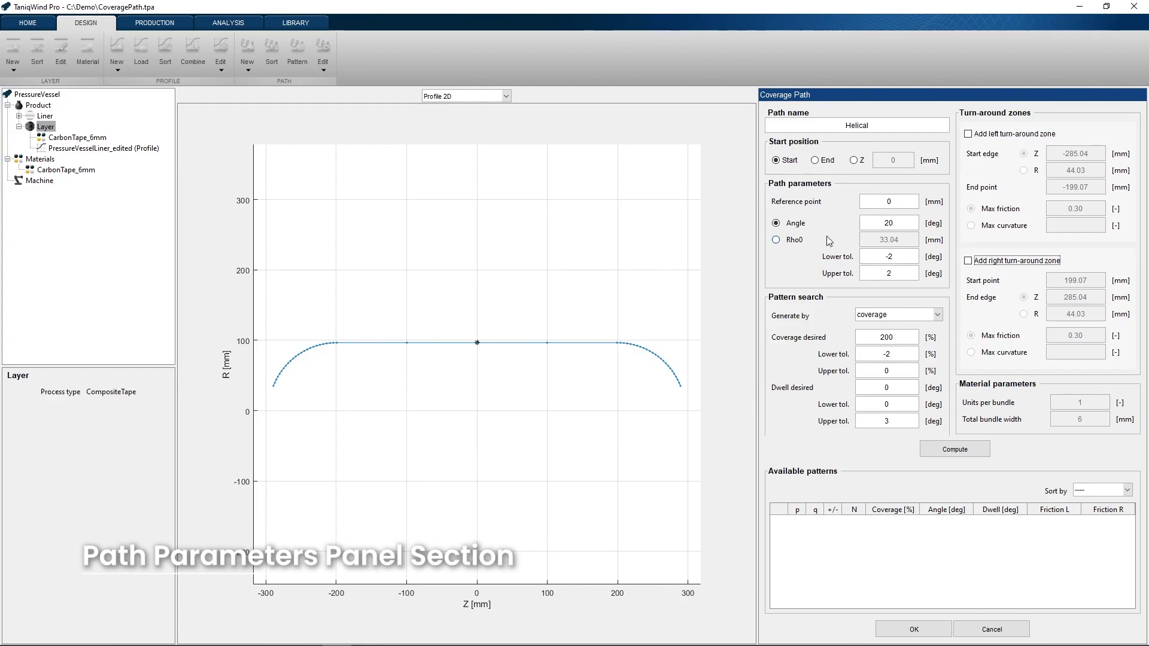
Step: Set the winding angle to 30°
double_click(877, 224)
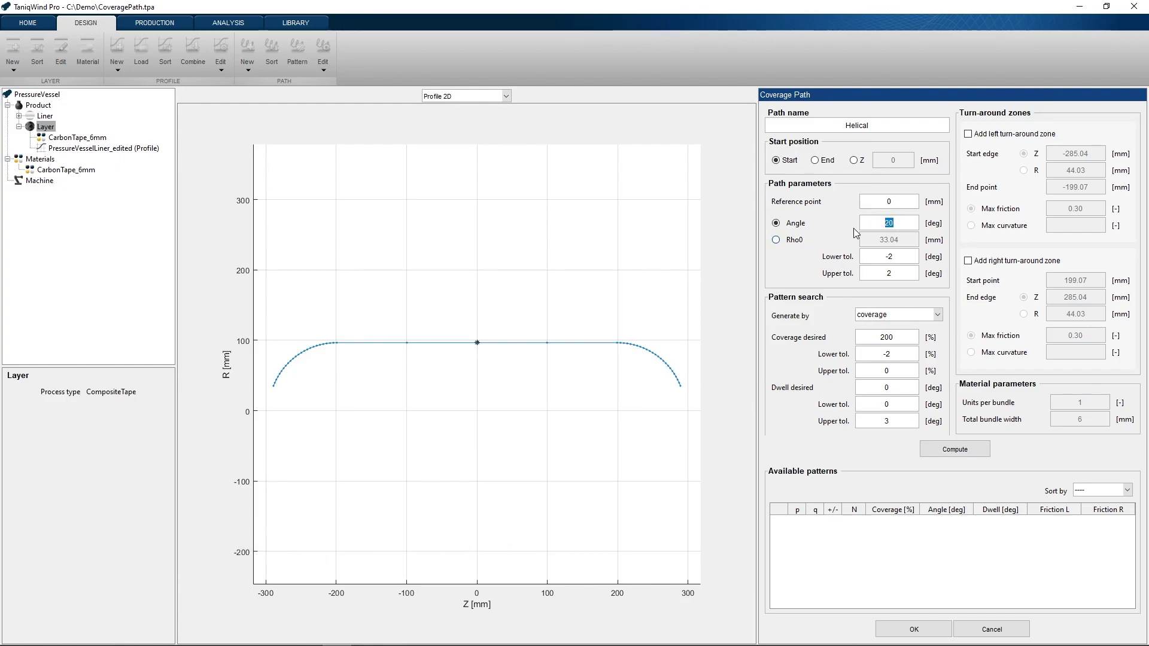
type("30")
key("Return")
Step: Define the path by Rho0 of 50 mm with a lower tolerance of 0
scroll(279, 385, "up", 3)
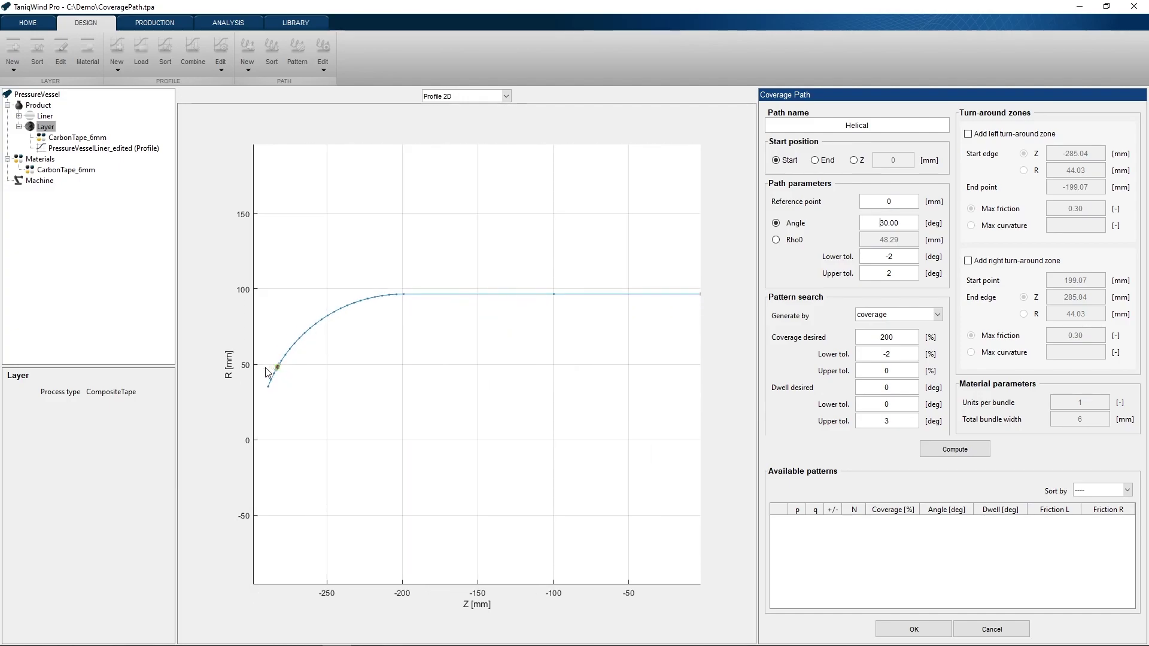
left_click(777, 241)
double_click(871, 242)
type("50")
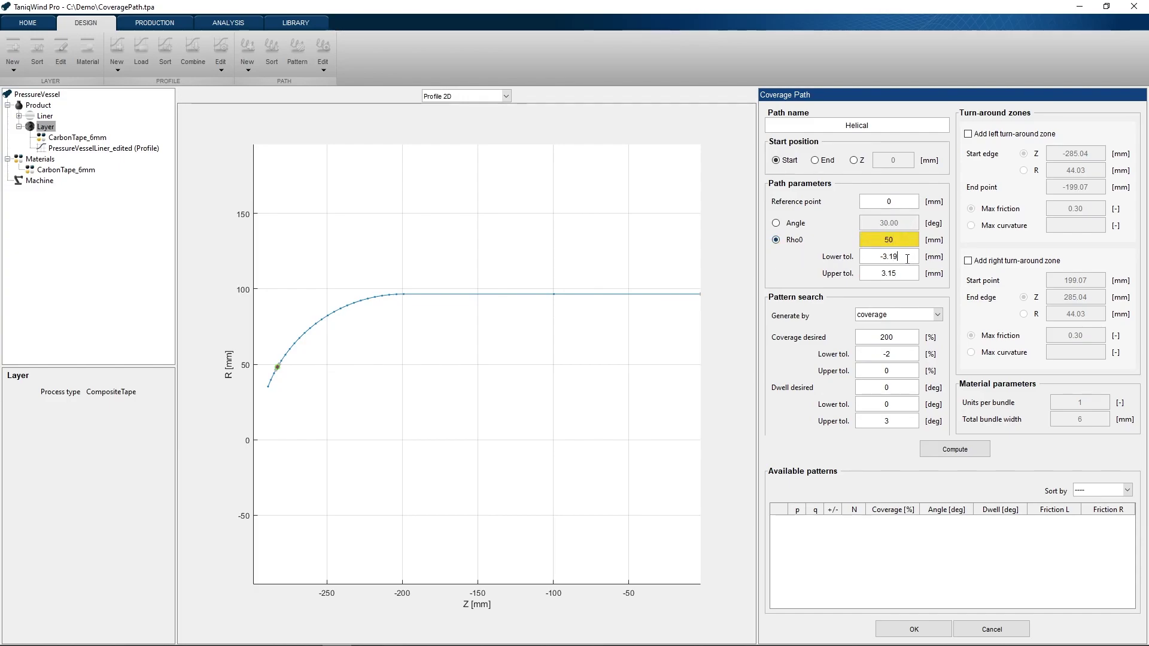
key("Tab")
type("0")
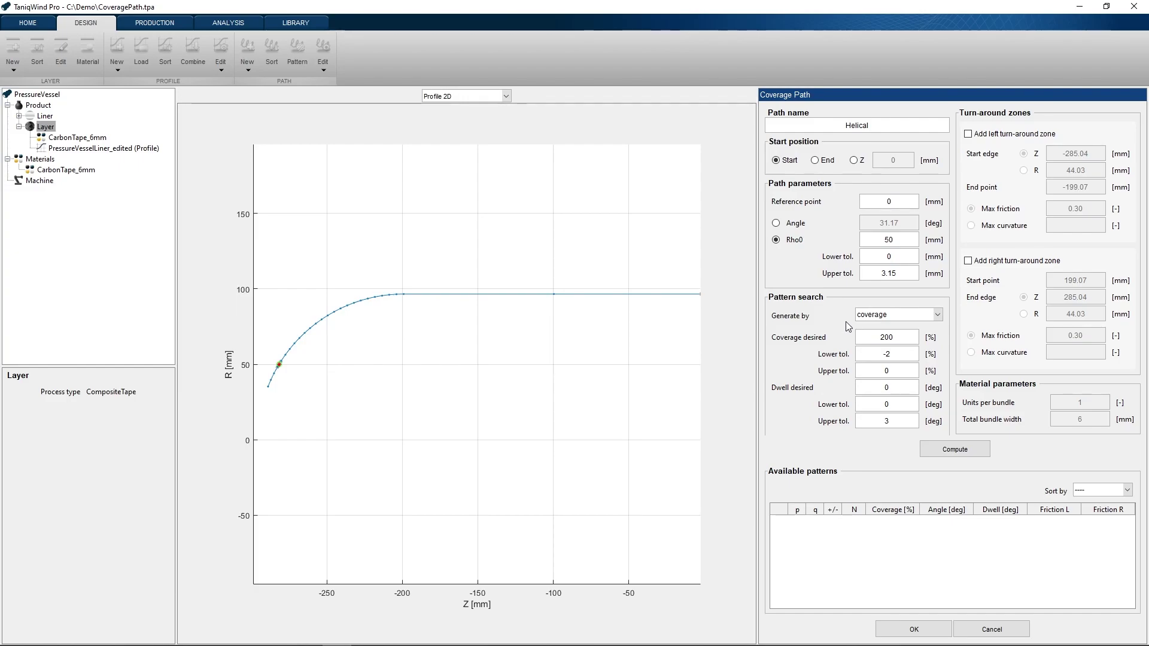
Step: Keep Generate by on coverage and compute the available winding patterns
left_click(871, 316)
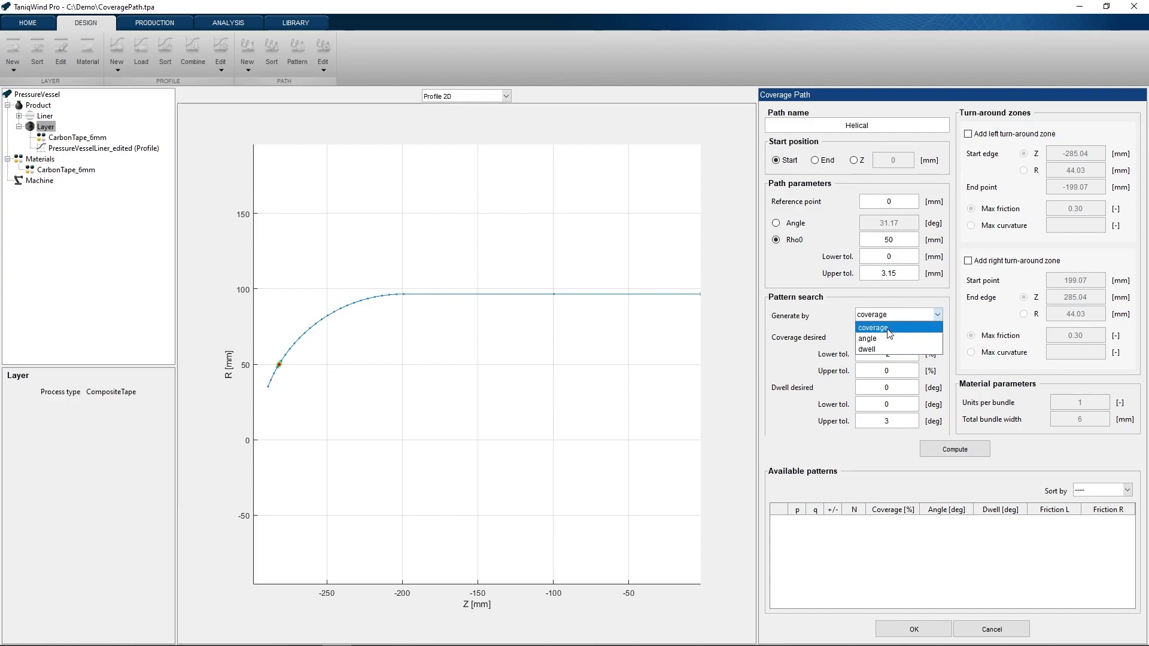
left_click(890, 329)
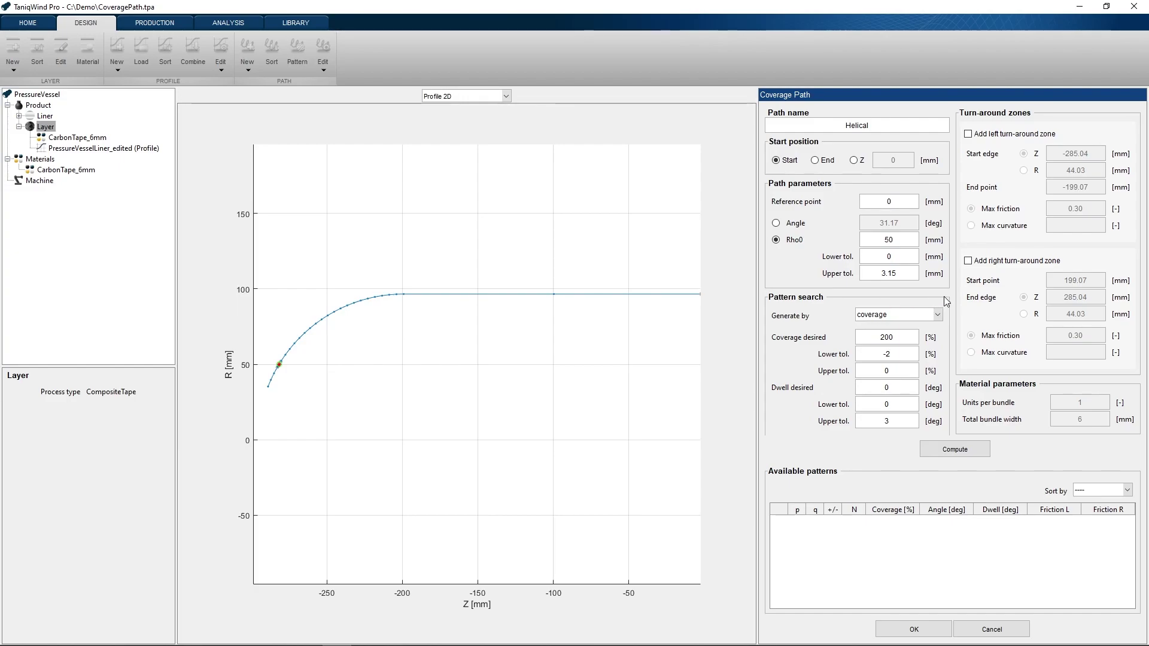
left_click(956, 450)
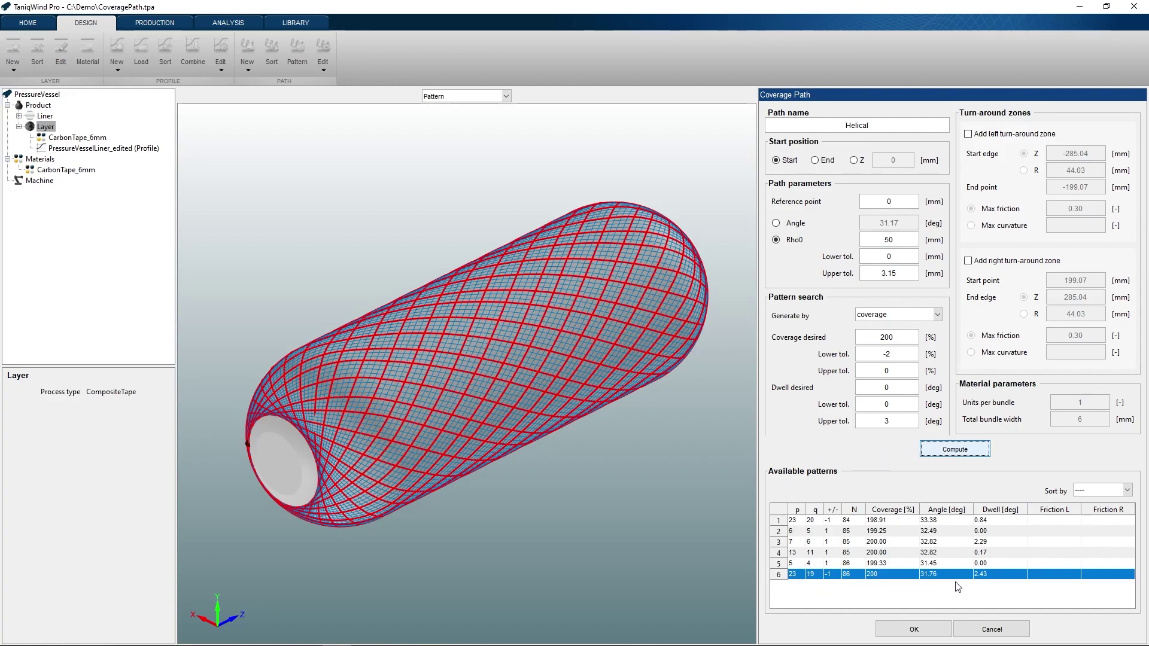
Step: Sort the patterns by dwell and select the 5/4 pattern with zero dwell
left_click(1125, 491)
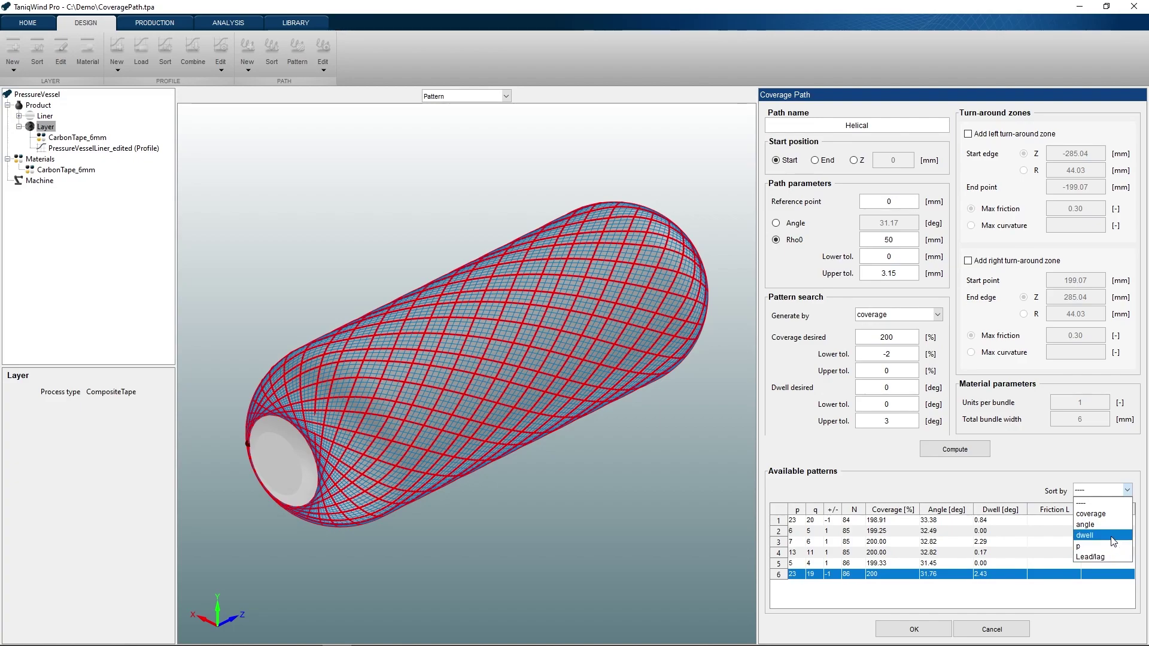
left_click(1112, 538)
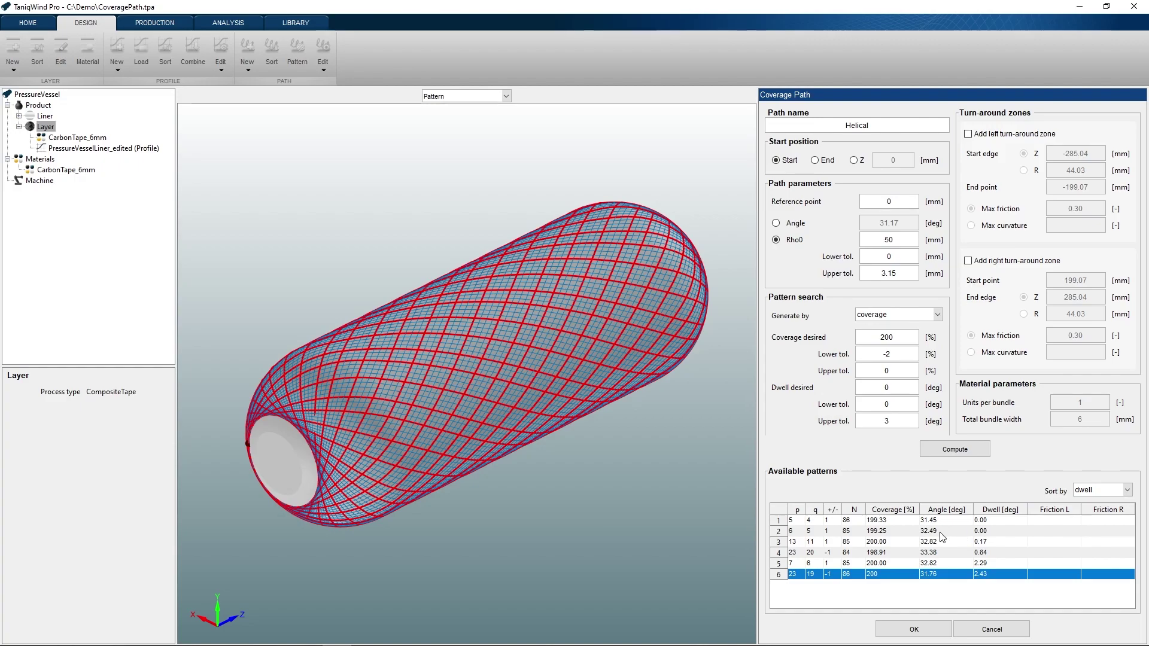
left_click(896, 525)
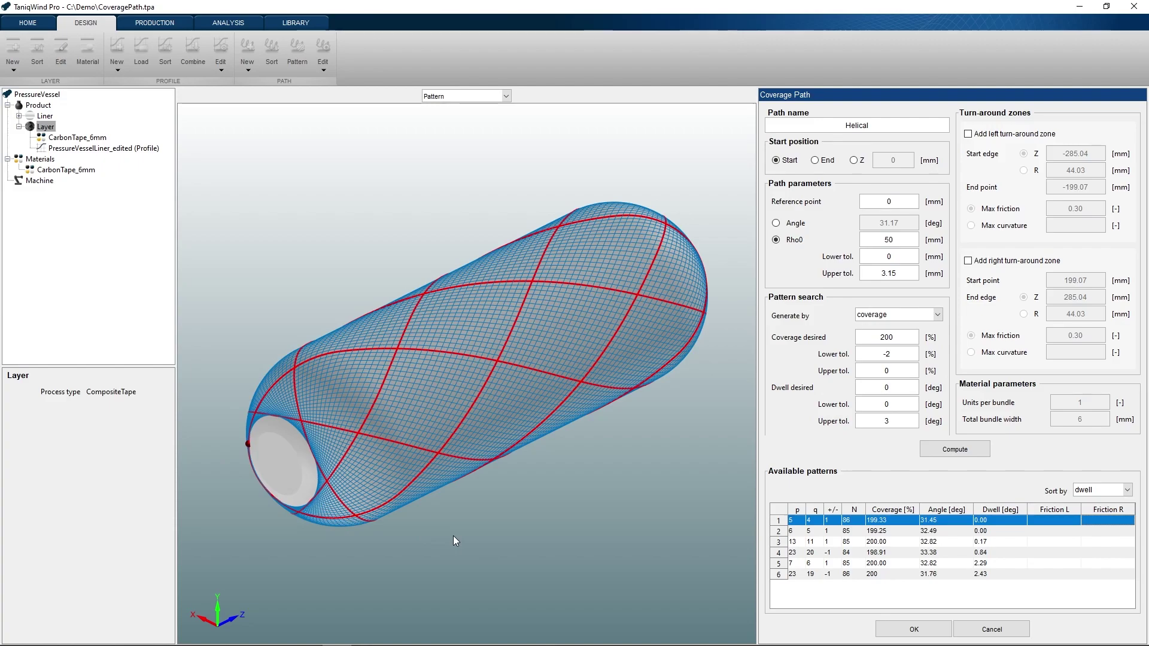
Step: Show a single path, then the full winding pattern, on the orbited vessel
left_click(451, 99)
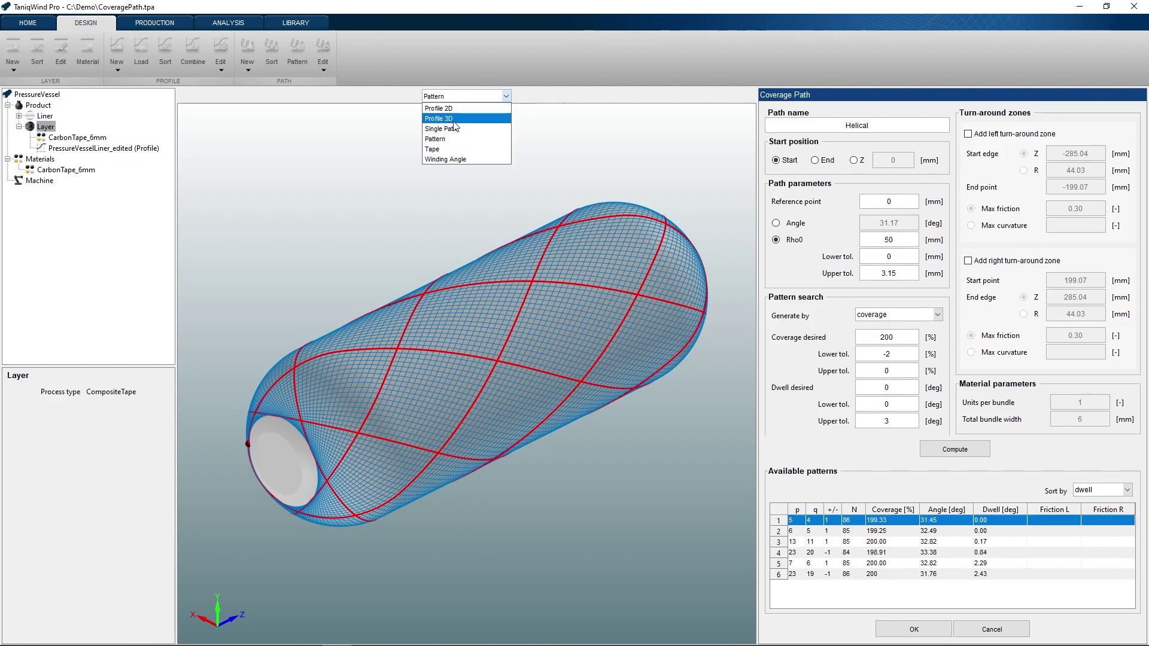
left_click(458, 131)
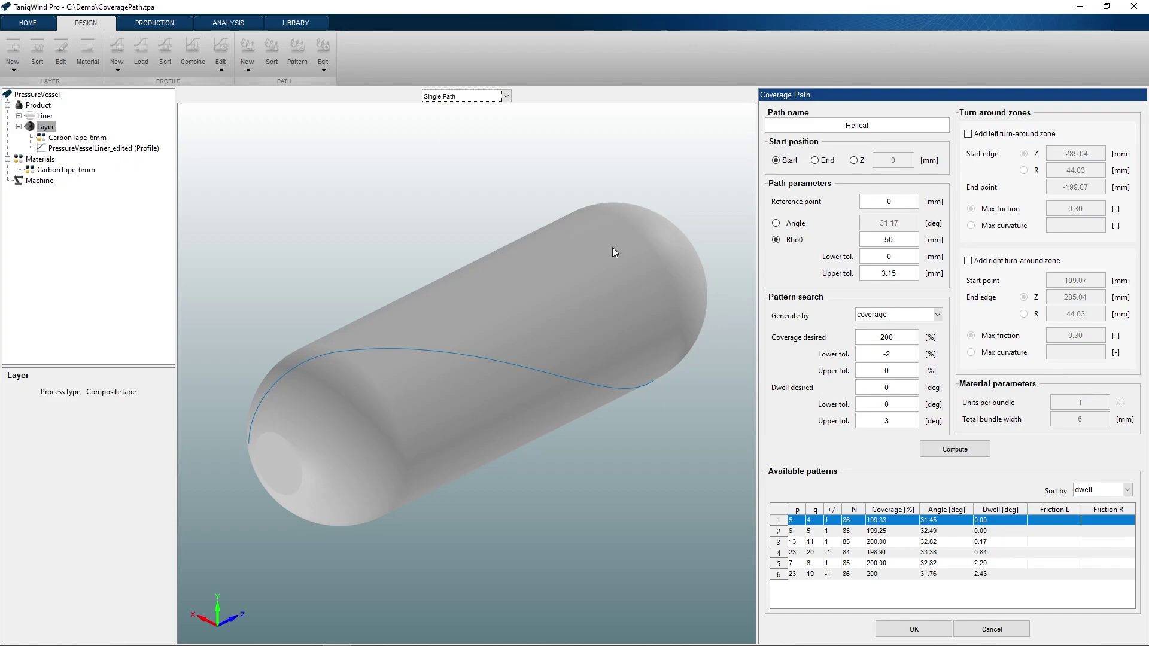
left_click(478, 97)
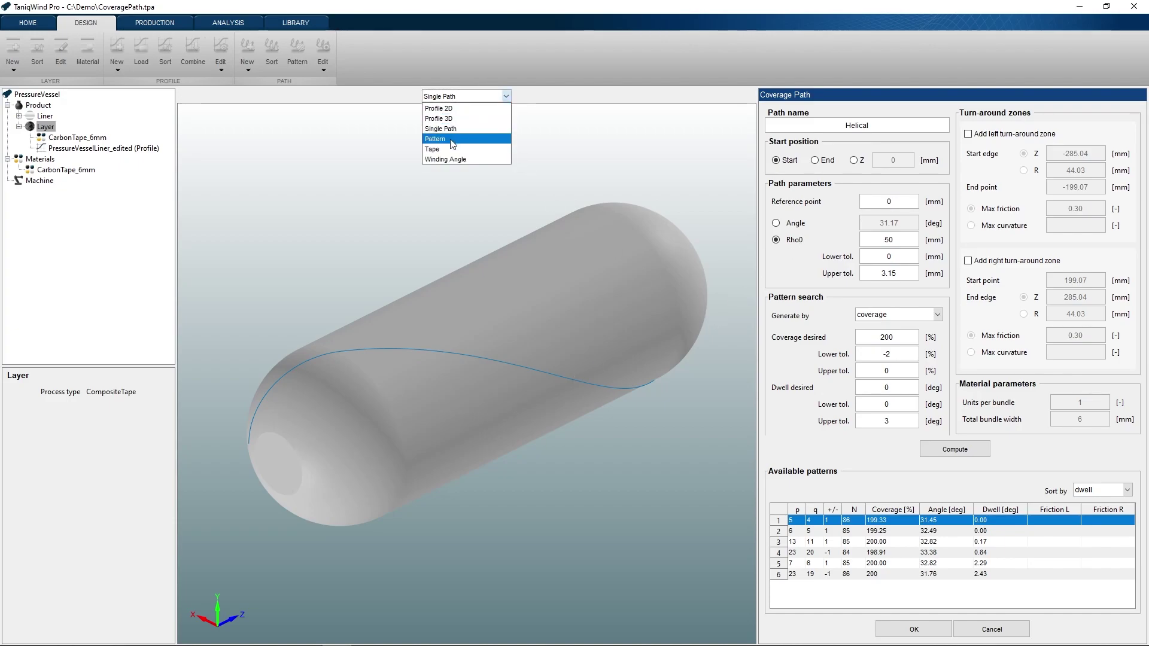
left_click(452, 143)
middle_click_drag(409, 300, 446, 179)
Step: Display the vessel covered in tape bands, rotated to lie more horizontal
left_click(467, 96)
left_click(470, 149)
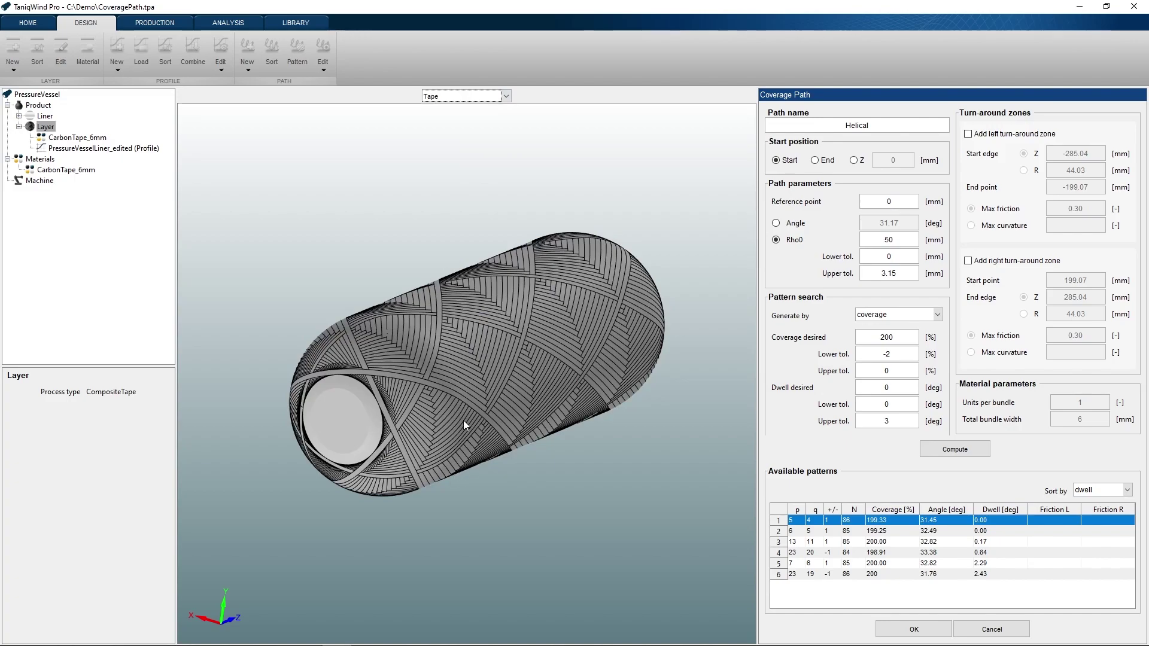
middle_click_drag(464, 421, 457, 419)
Step: Plot the winding angle along the vessel, previewing the second and third candidate patterns
left_click(476, 96)
left_click(458, 156)
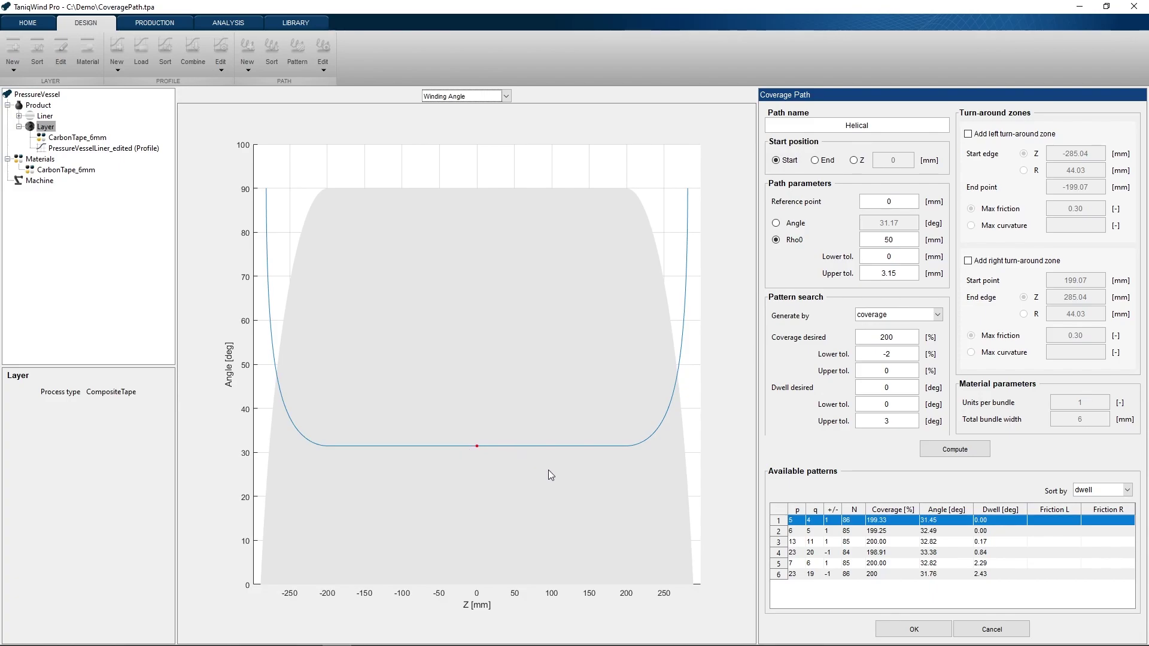
left_click(907, 532)
left_click(908, 542)
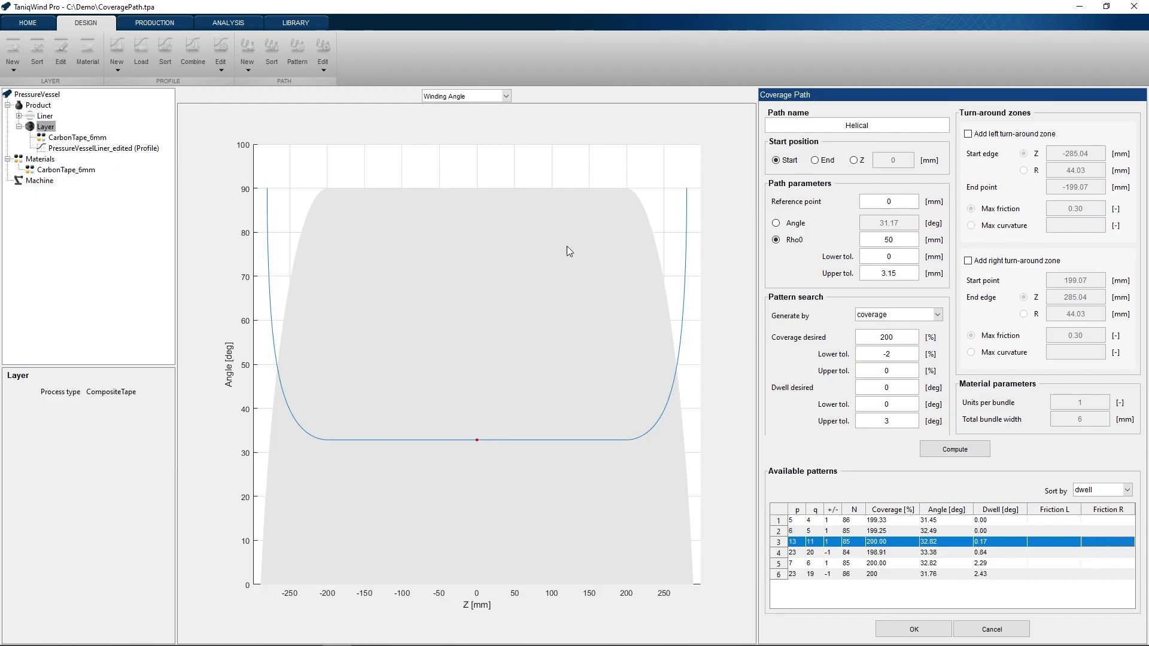
Step: Return to the tape view and show the 5/4 pattern as tape bands
left_click(495, 97)
left_click(495, 150)
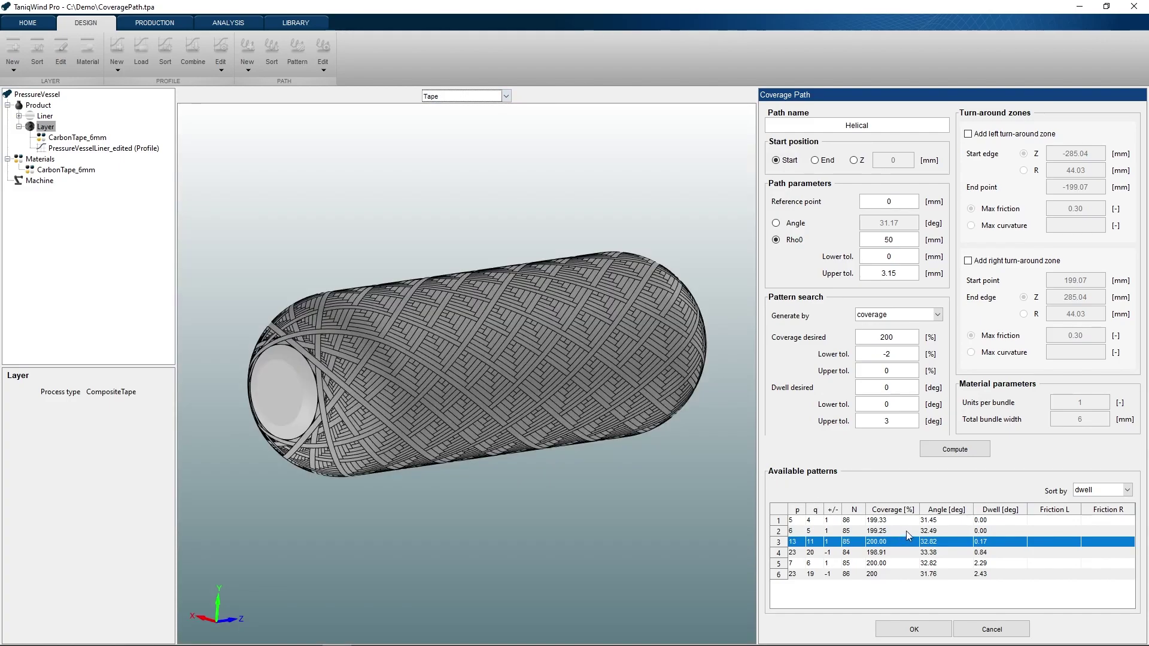
left_click(907, 530)
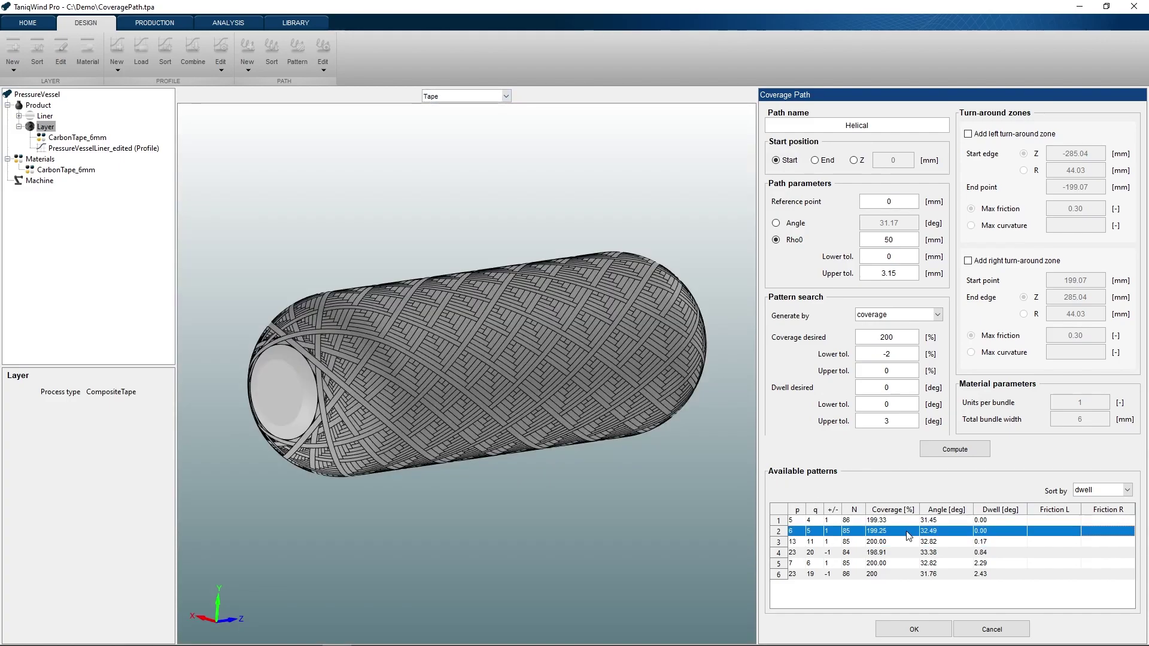
left_click(905, 522)
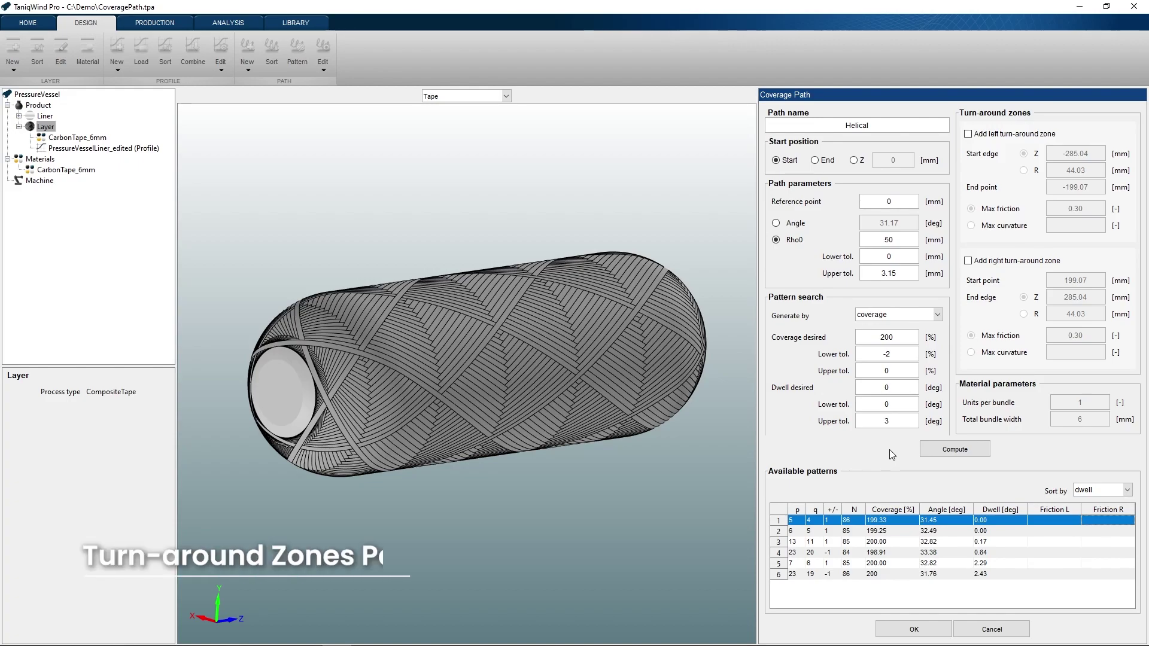
Step: Turn on the right and left turn-around zones and switch the viewport to Profile 2D
left_click(968, 261)
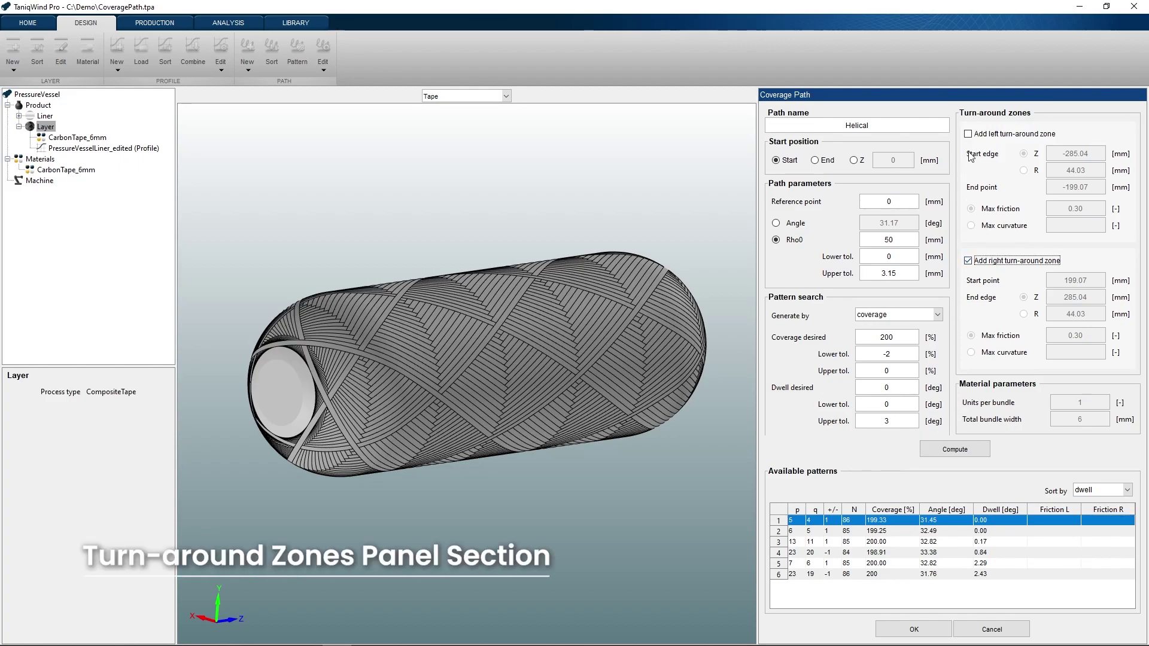
left_click(968, 134)
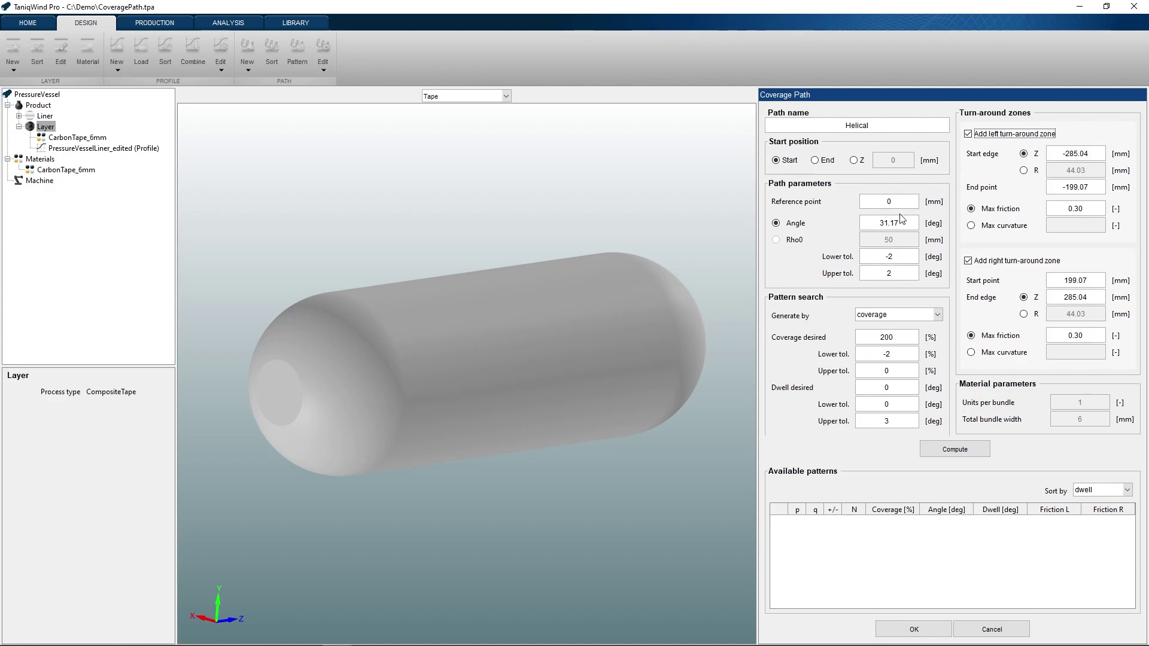
left_click(506, 96)
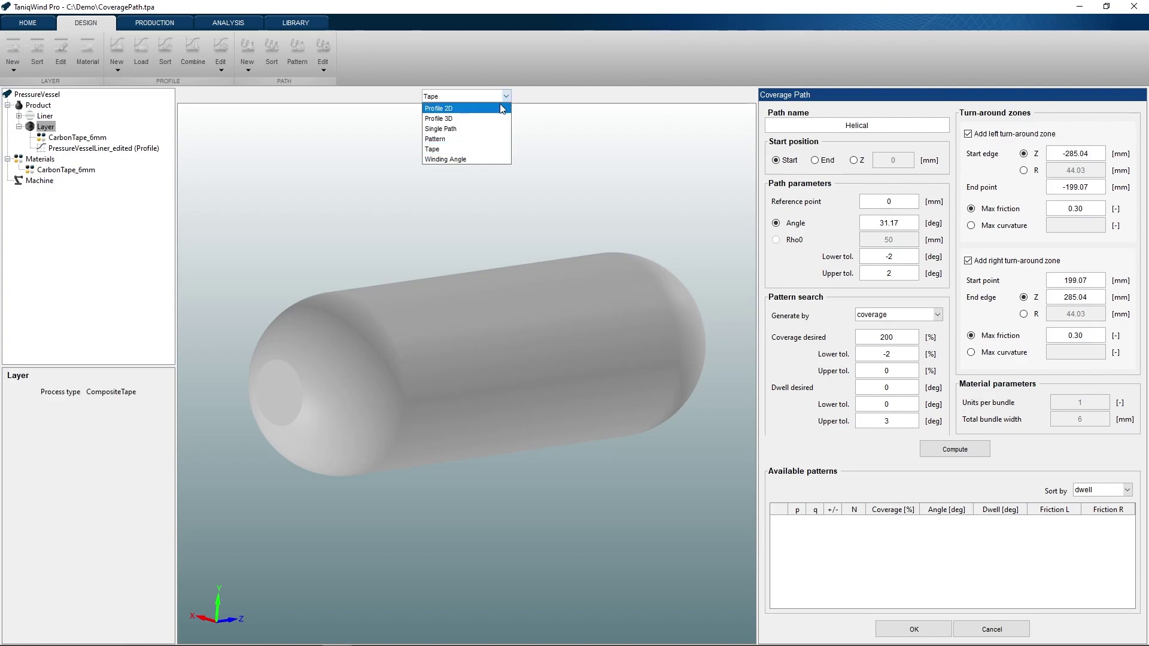
left_click(502, 108)
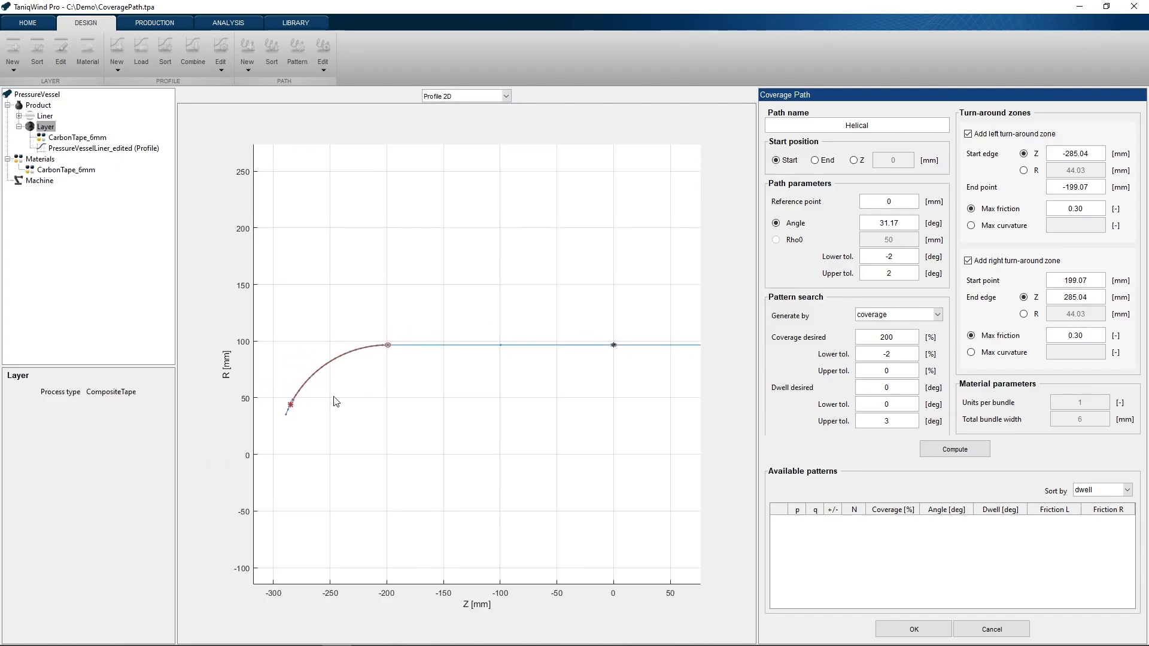
Step: Move the left start edge up the curve and set its Z to -280
left_click(1081, 154)
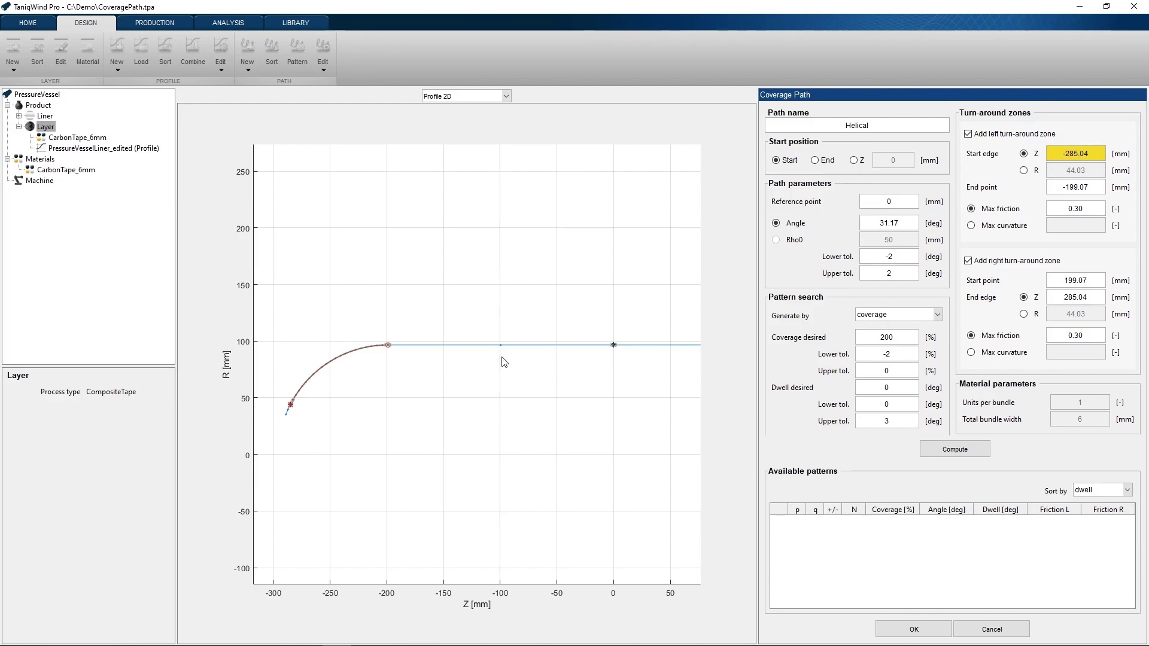
left_click_drag(319, 379, 341, 359)
left_click_drag(1102, 154, 1067, 154)
type("80")
key("Return")
Step: Define the left start edge by radius, setting R to 50 mm
left_click(1024, 171)
left_click(1082, 172)
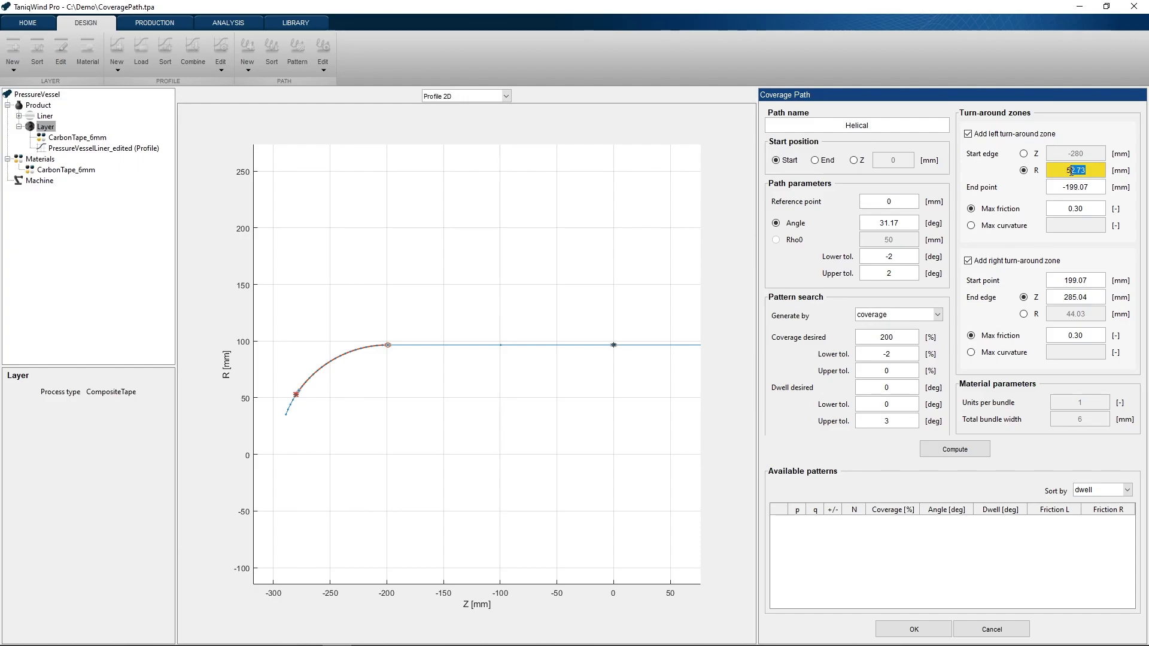
left_click_drag(1074, 172, 1066, 171)
type("50")
key("Return")
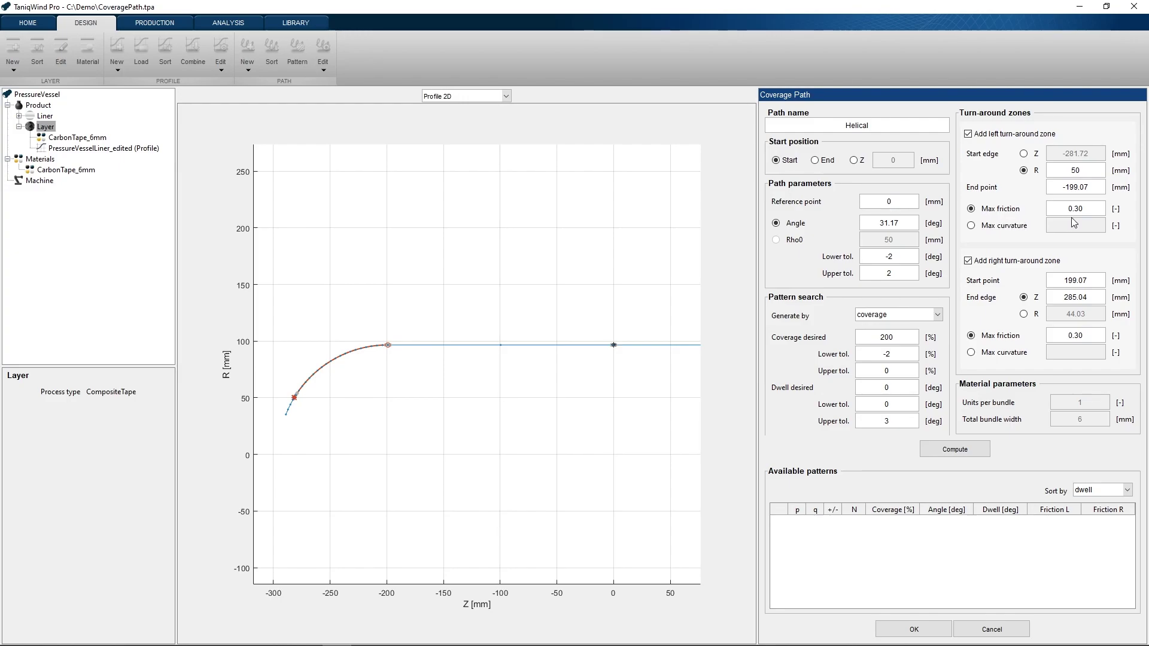
Step: Try Max curvature, then return to Max friction 0.30, showing both turn-around arcs
left_click(972, 227)
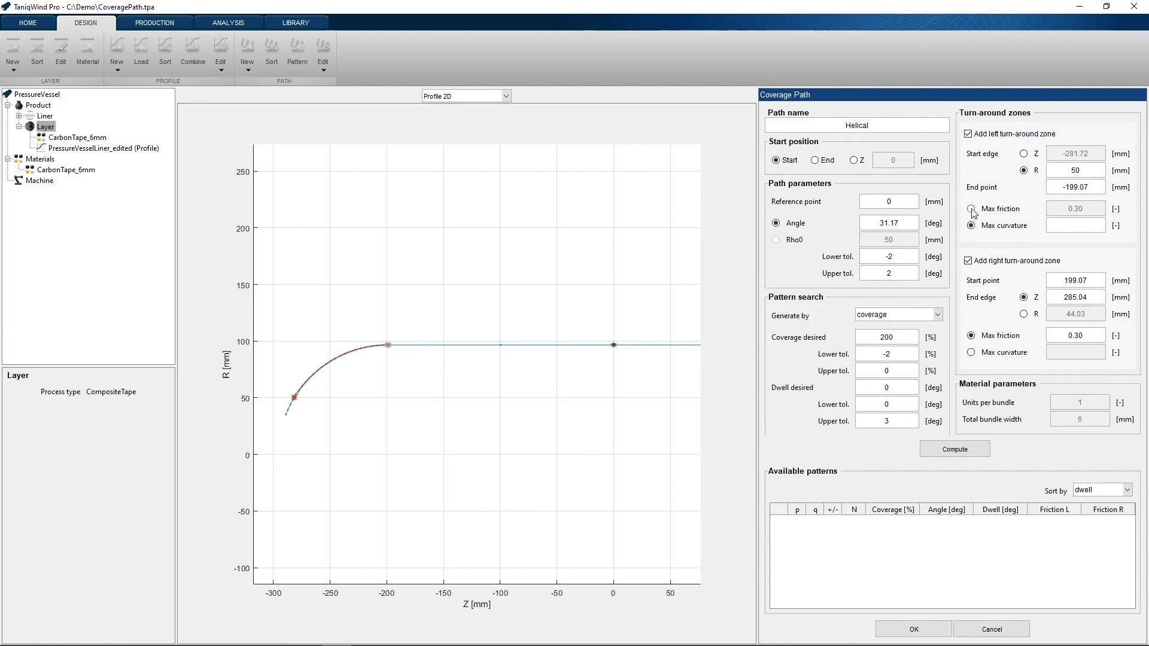
left_click(971, 210)
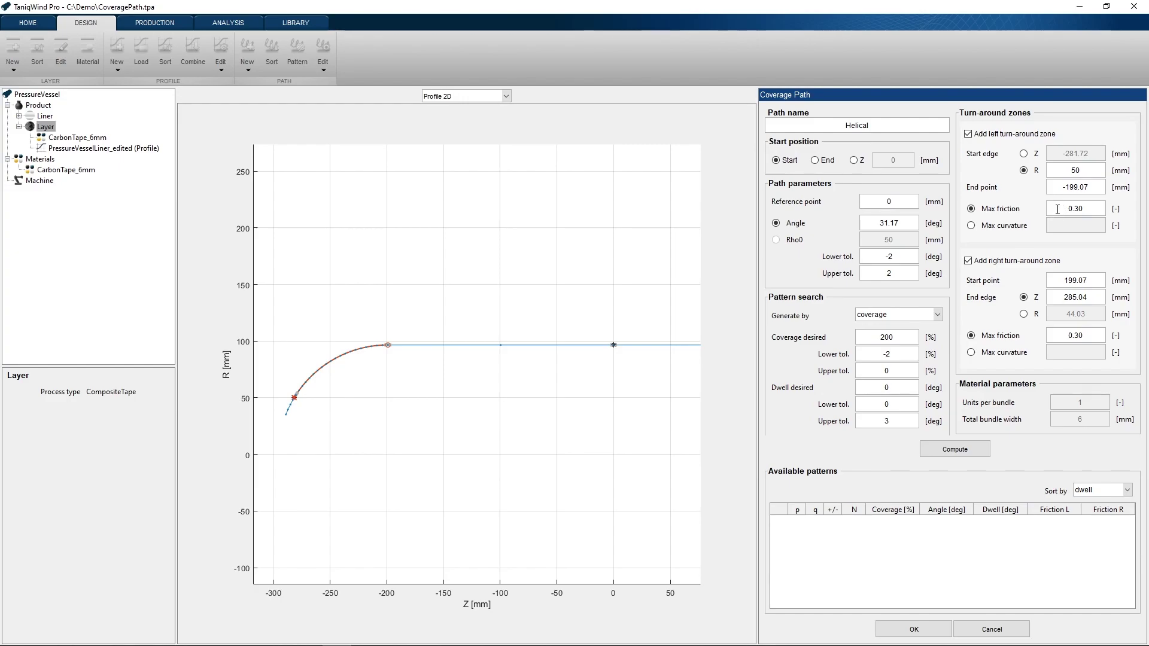
left_click(606, 386)
scroll(644, 386, "up", 2)
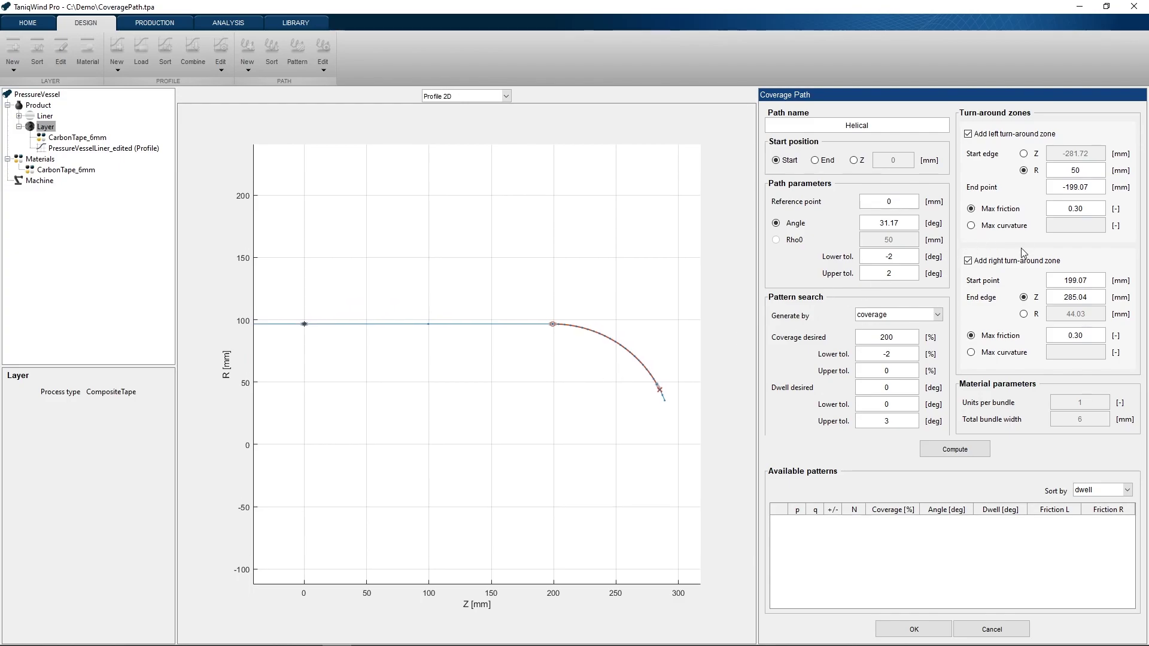
Step: Shift the profile plot and toggle the right turn-around zone off and back on
scroll(612, 377, "up", 1)
left_click_drag(612, 378, 598, 376)
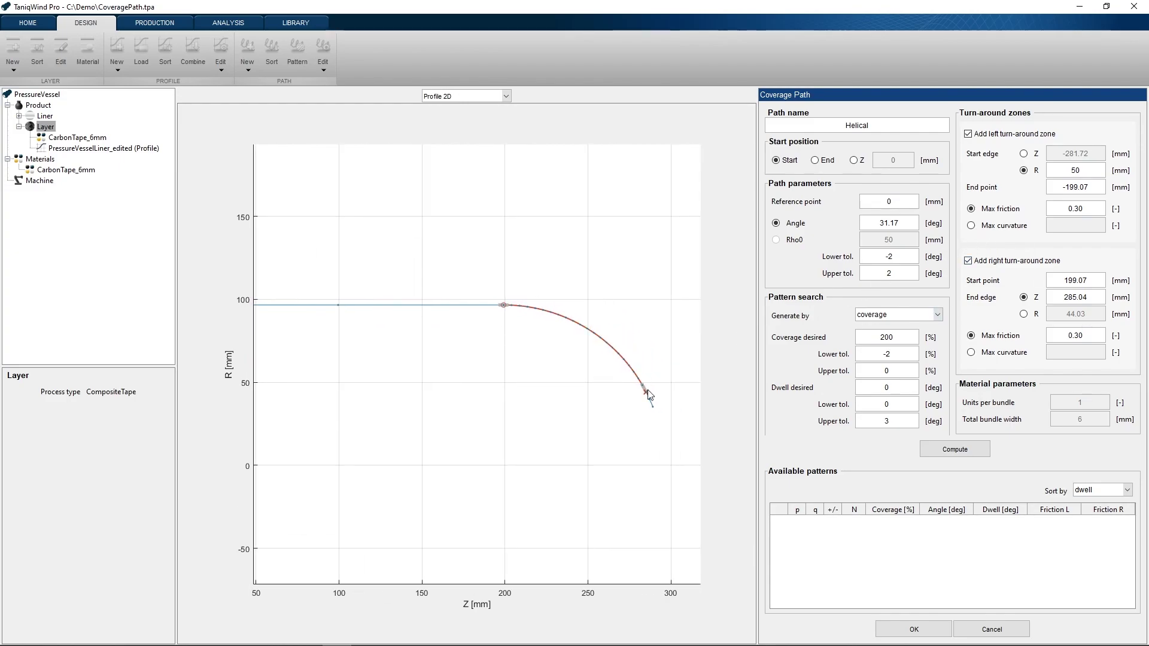
left_click_drag(1089, 280, 1075, 280)
left_click(1087, 297)
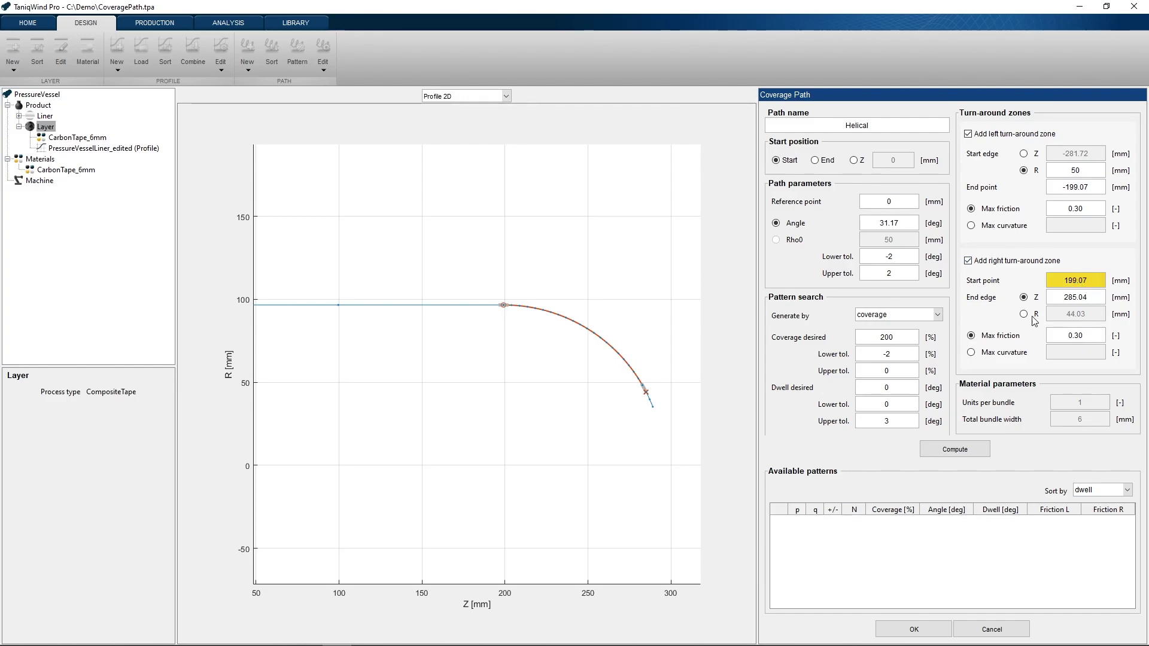
left_click(969, 261)
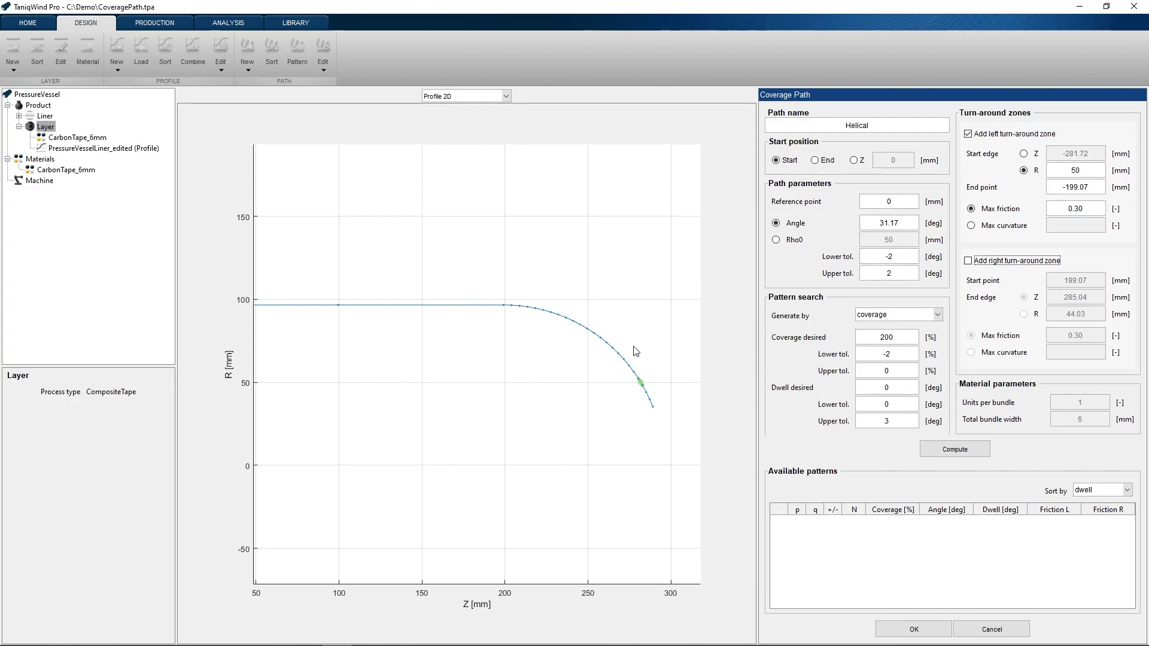
left_click(969, 262)
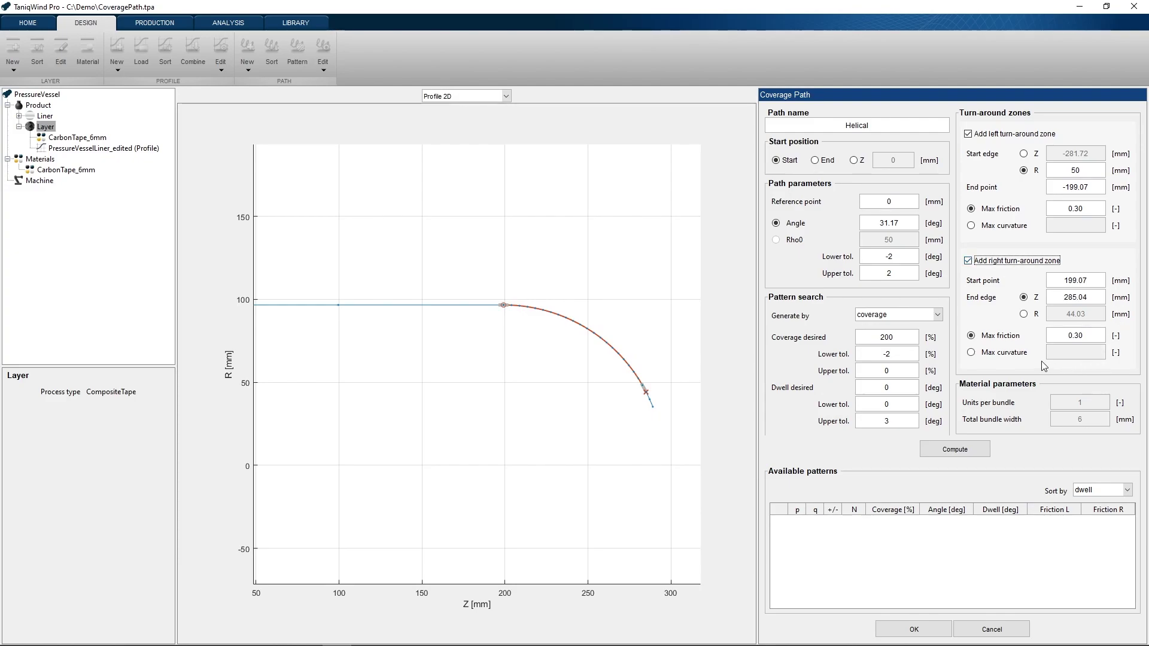
Step: Define the left start edge by Z again, placing it at the liner end, -285.04 mm
left_click(1025, 154)
scroll(430, 386, "down", 3)
scroll(282, 386, "up", 3)
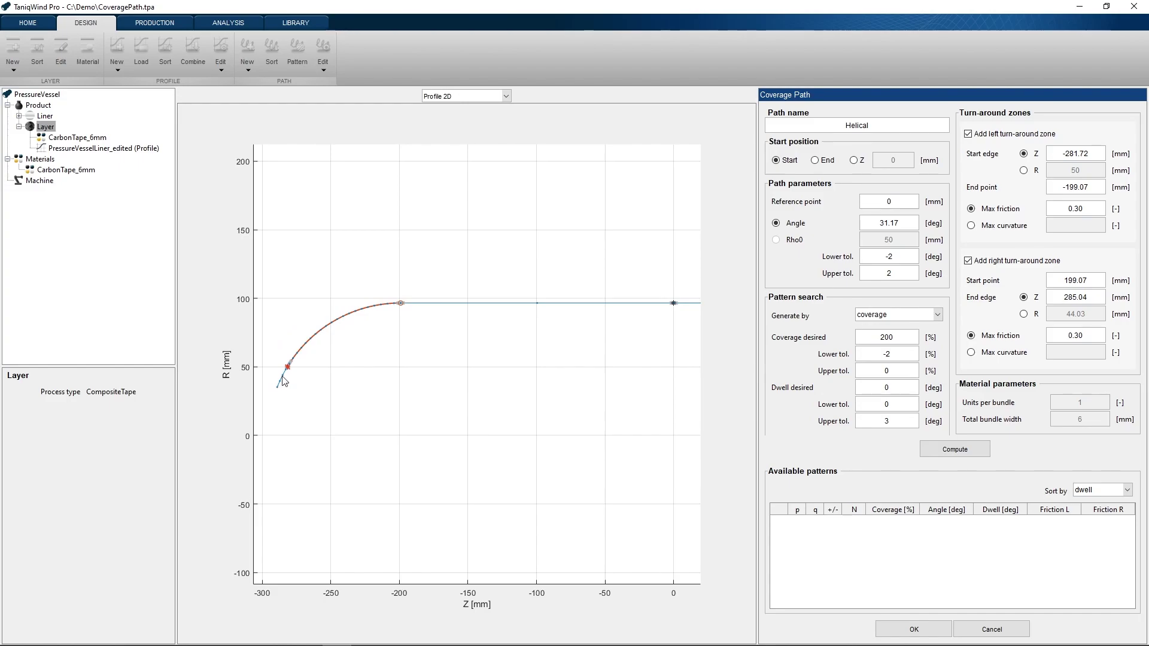
left_click(1068, 156)
left_click_drag(288, 380, 281, 386)
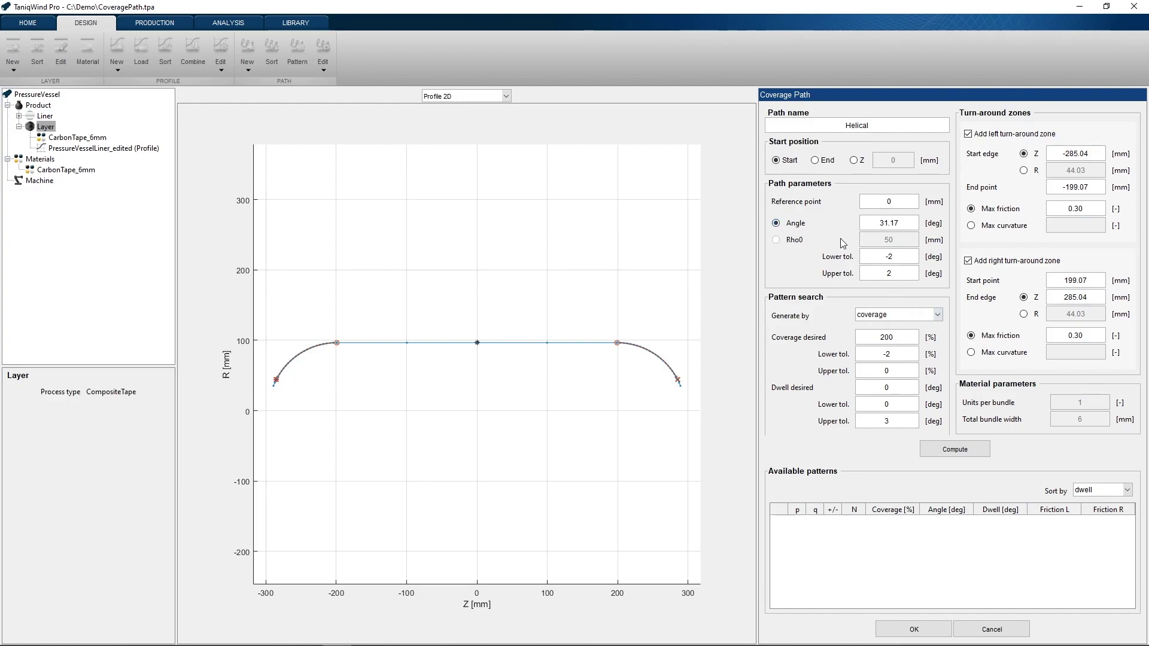
Step: Change the angle to 20° and recompute, listing nine candidate patterns
double_click(911, 223)
type("20")
left_click(956, 453)
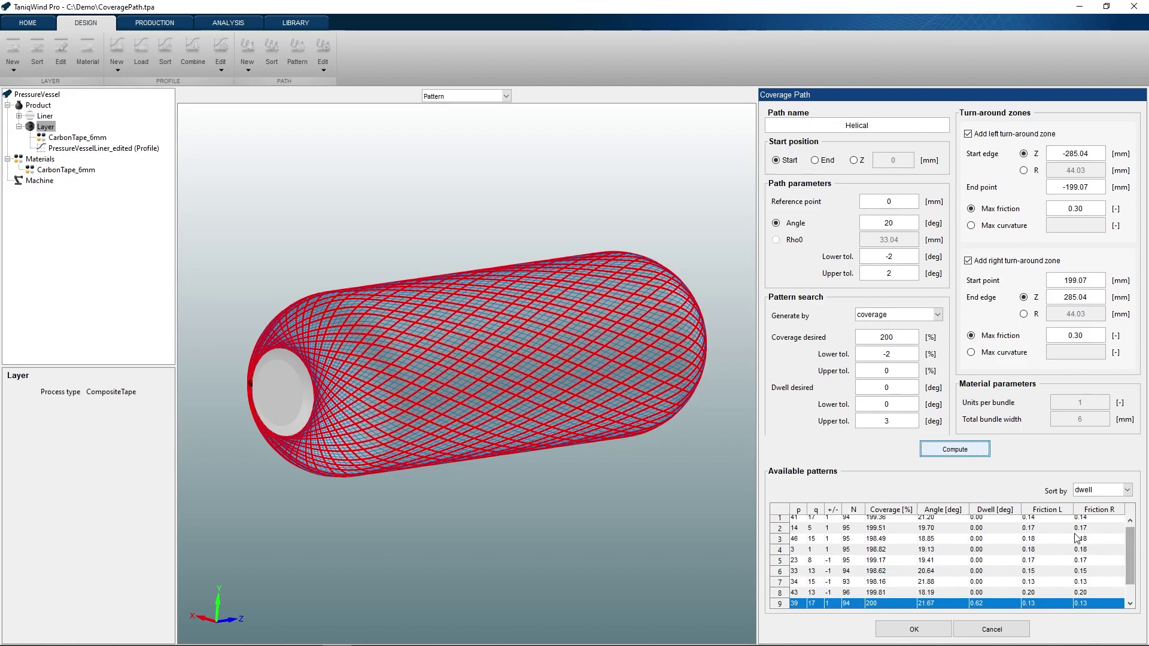
Step: Select the 14/5 pattern (199.51% coverage, 19.70°) from the Available patterns table
scroll(1130, 553, "up", 1)
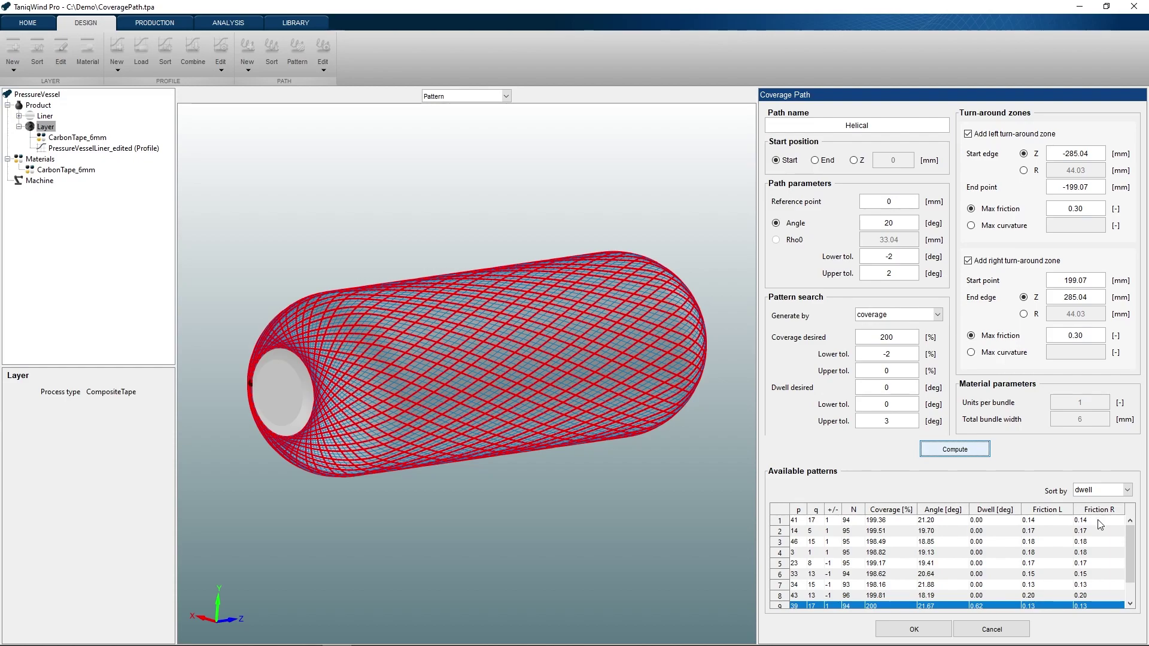
mouse_move(1131, 534)
left_mouse_down()
mouse_move(1135, 552)
mouse_move(1132, 529)
left_mouse_up()
left_click(900, 534)
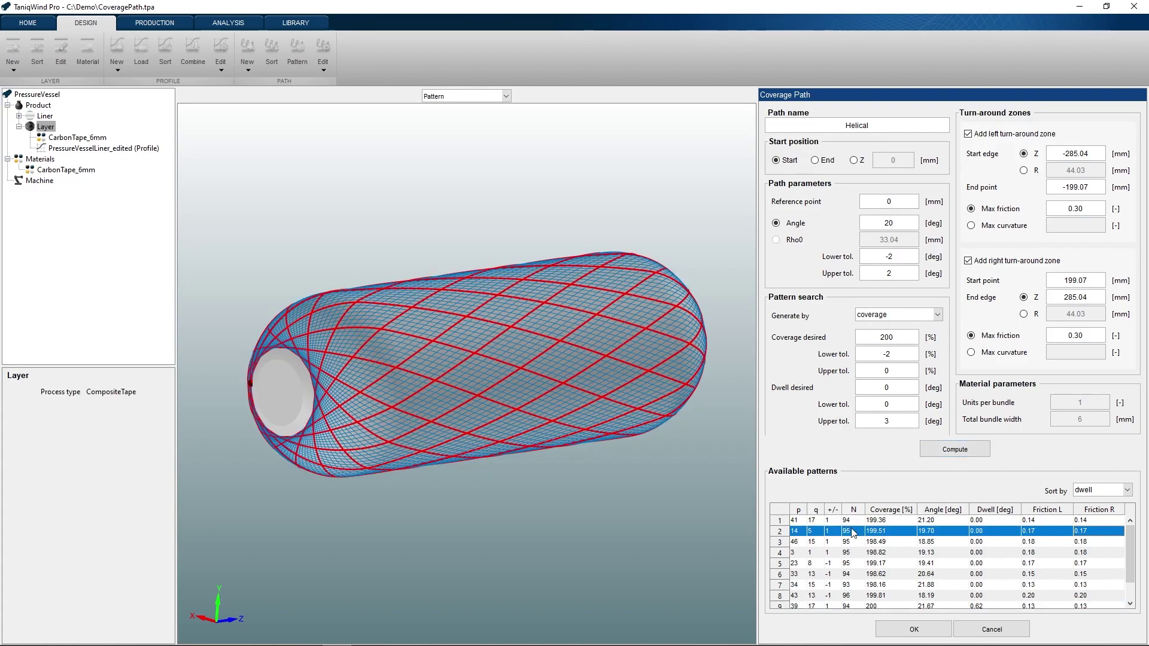
left_click_drag(539, 404, 444, 359)
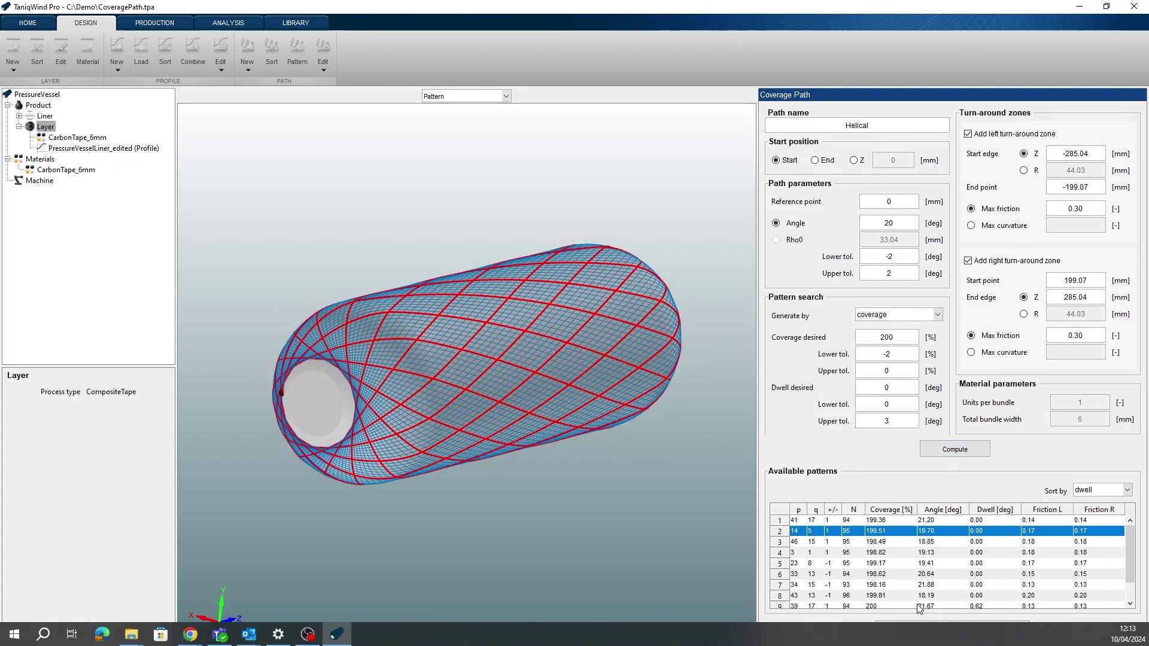
Step: Confirm the coverage path, adding Helical under Layer with the 14/5 pattern and 95 loops
left_click(903, 634)
left_click_drag(659, 389, 555, 329)
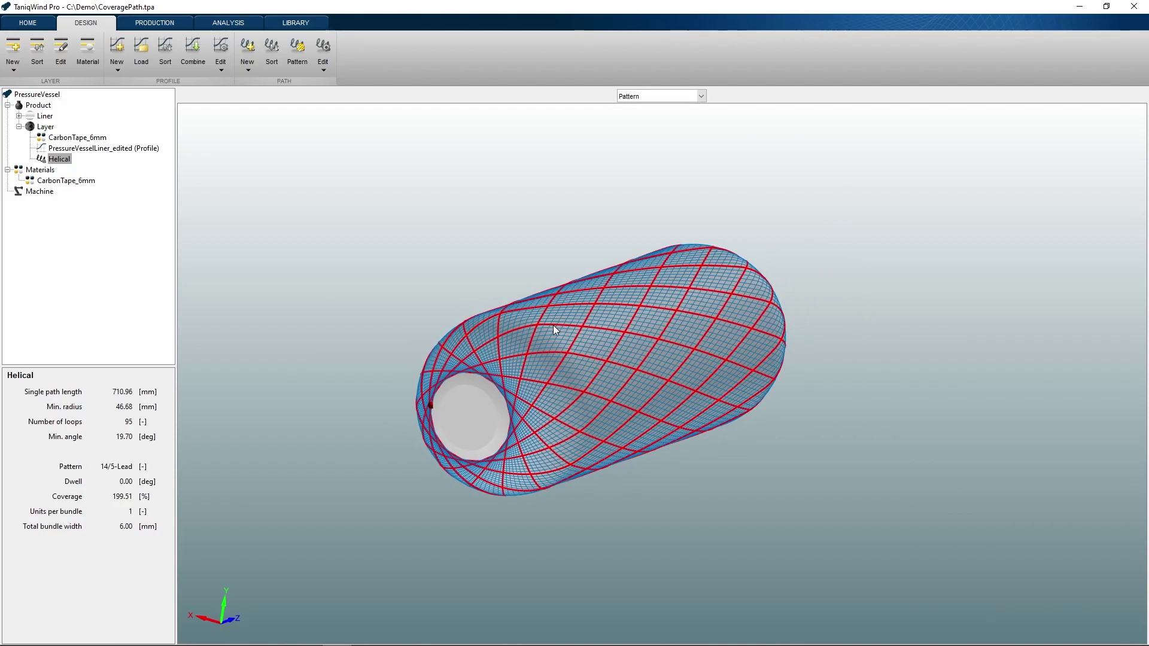